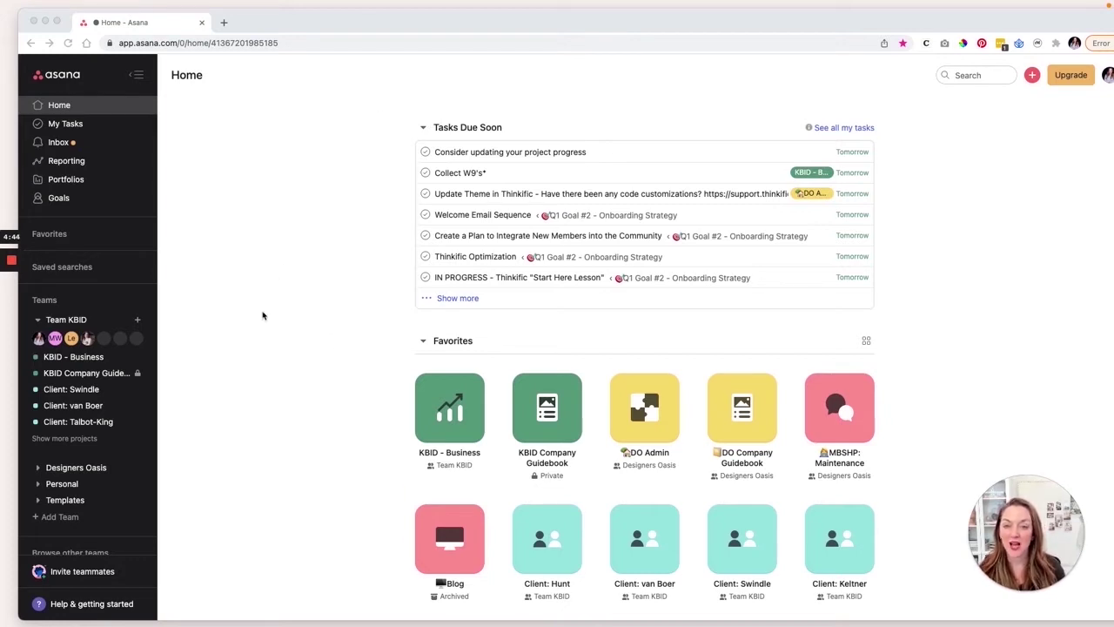
Open the KBID - Business project's options menu and dismiss it without changes
scroll(263, 315, down, 3)
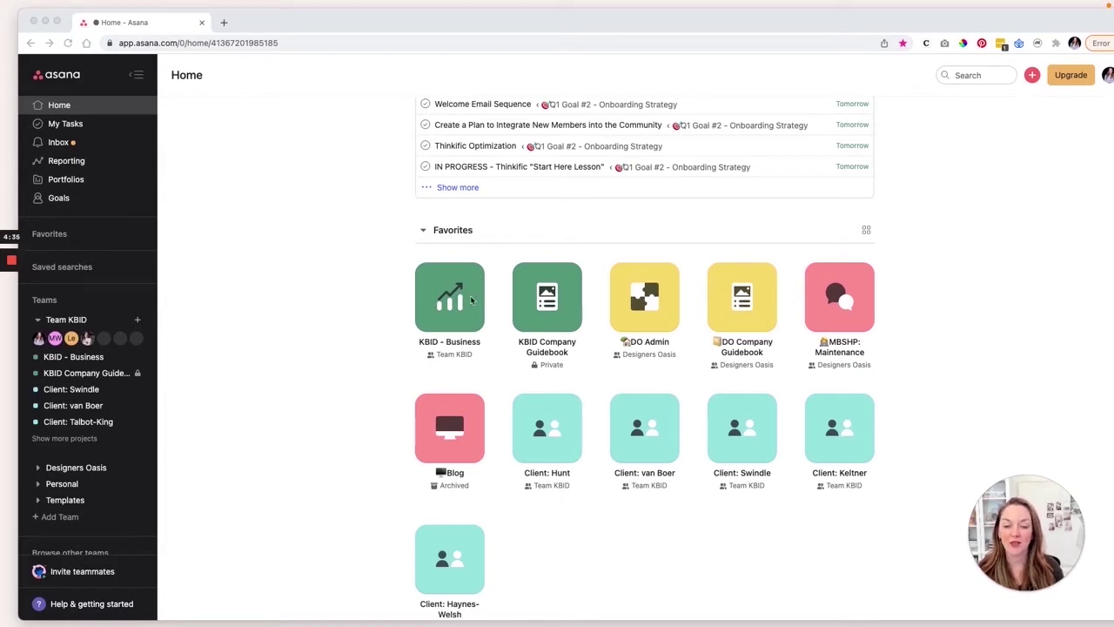
click(365, 325)
click(470, 274)
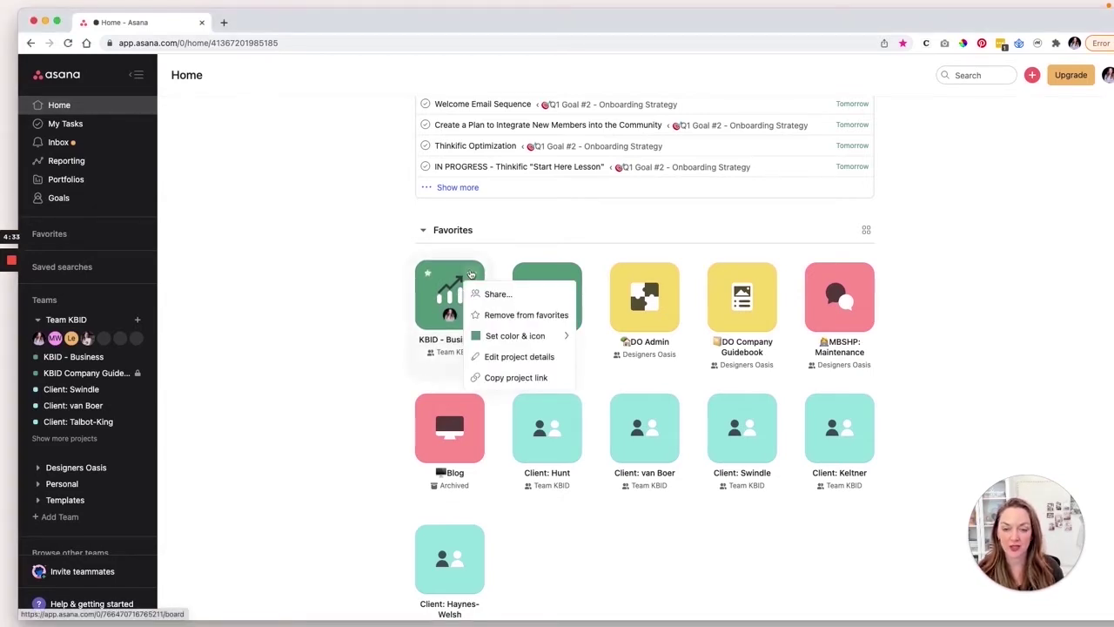
mouse_move(503, 334)
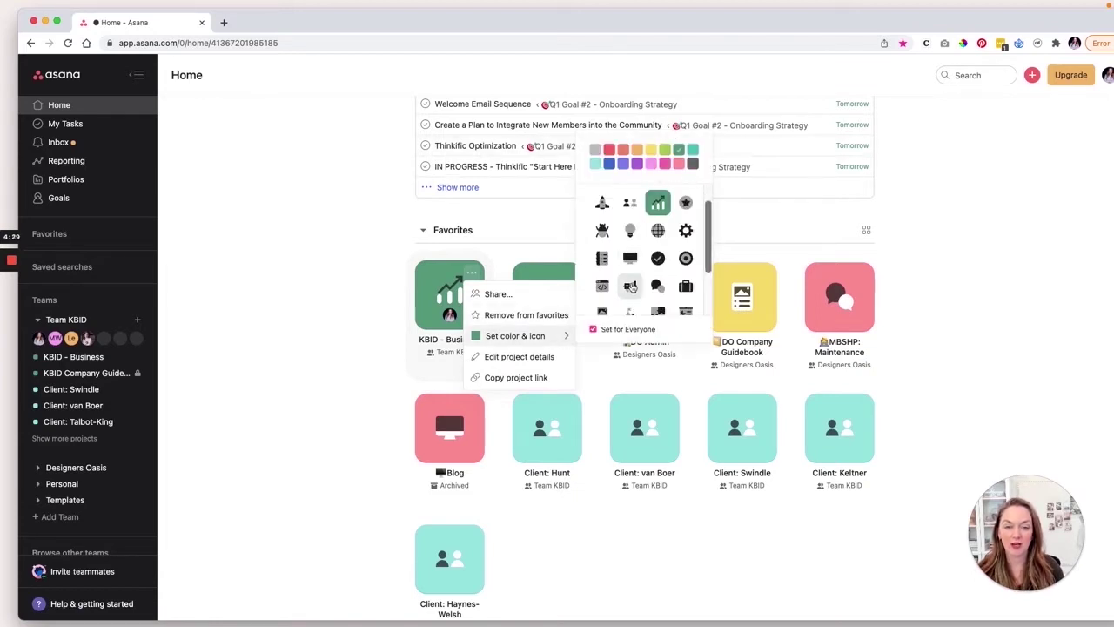
click(335, 382)
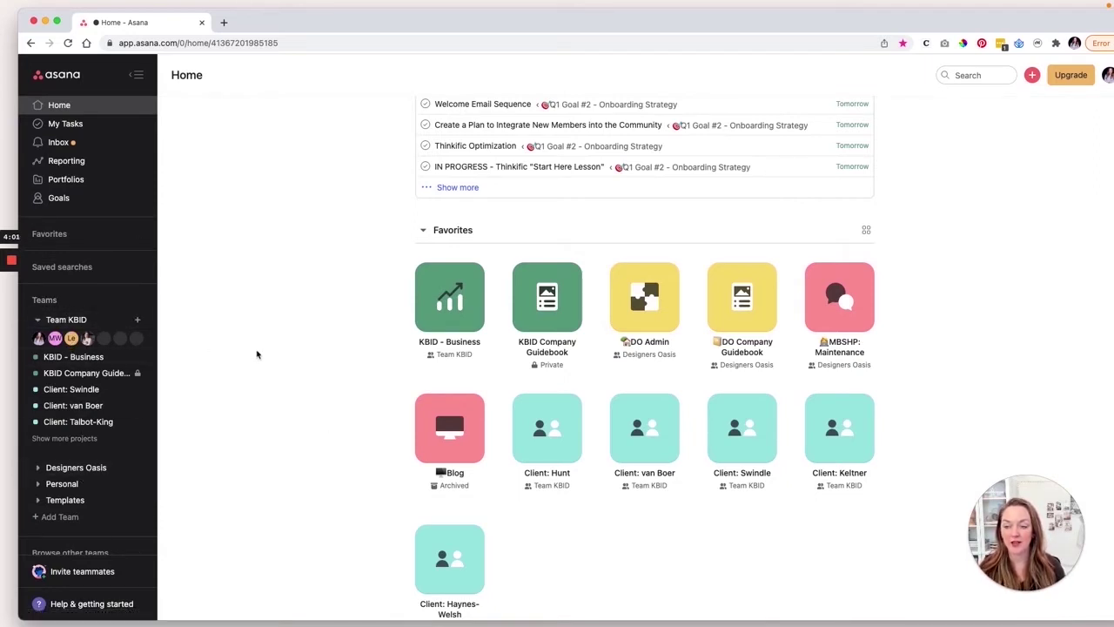
Open KBID - Business, view its tasks as a list, then return to Board layout
scroll(78, 409, down, 1)
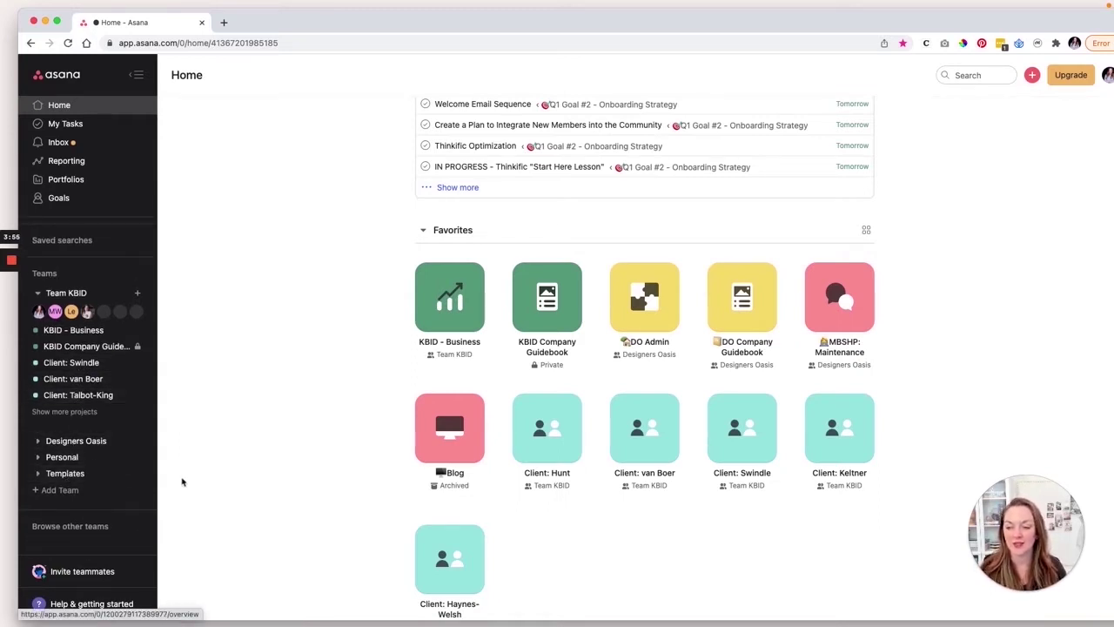
scroll(90, 484, up, 1)
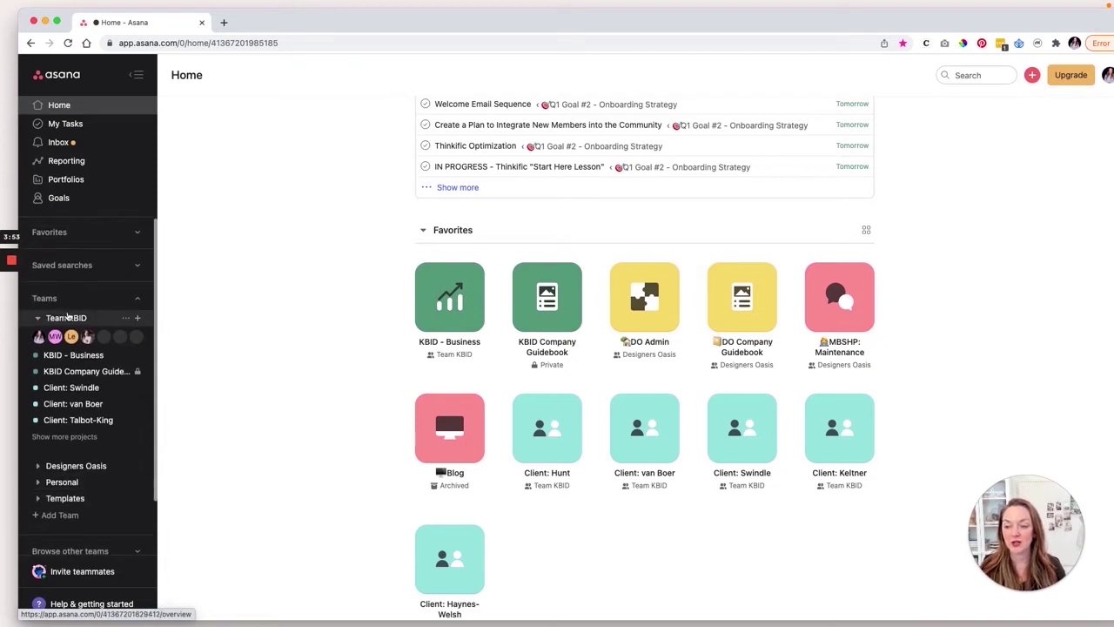
scroll(72, 309, down, 1)
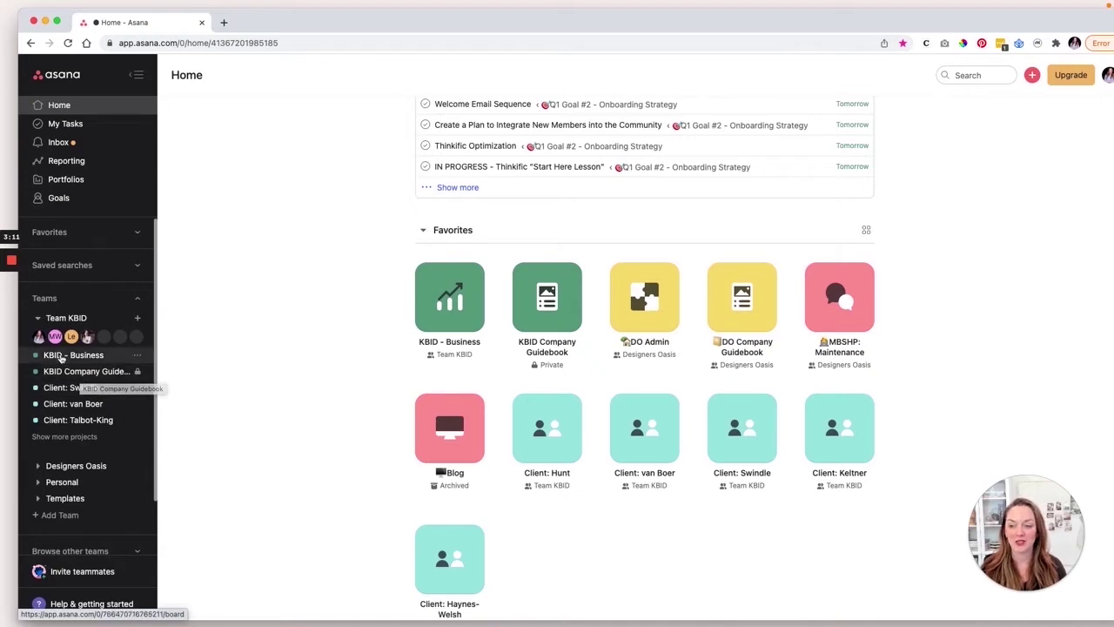
click(61, 356)
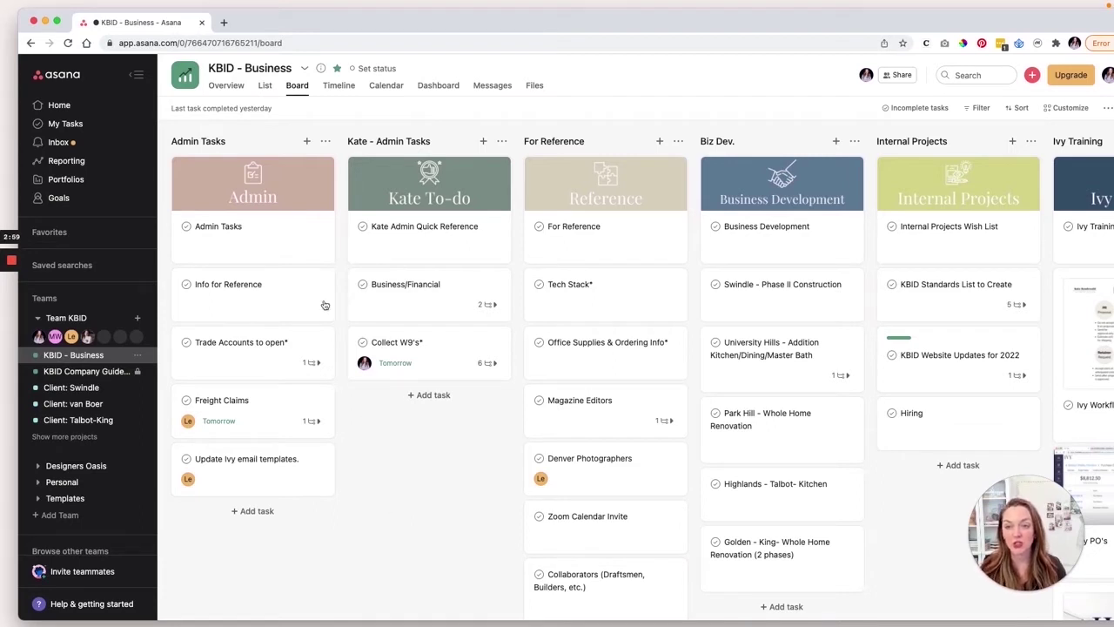
click(265, 86)
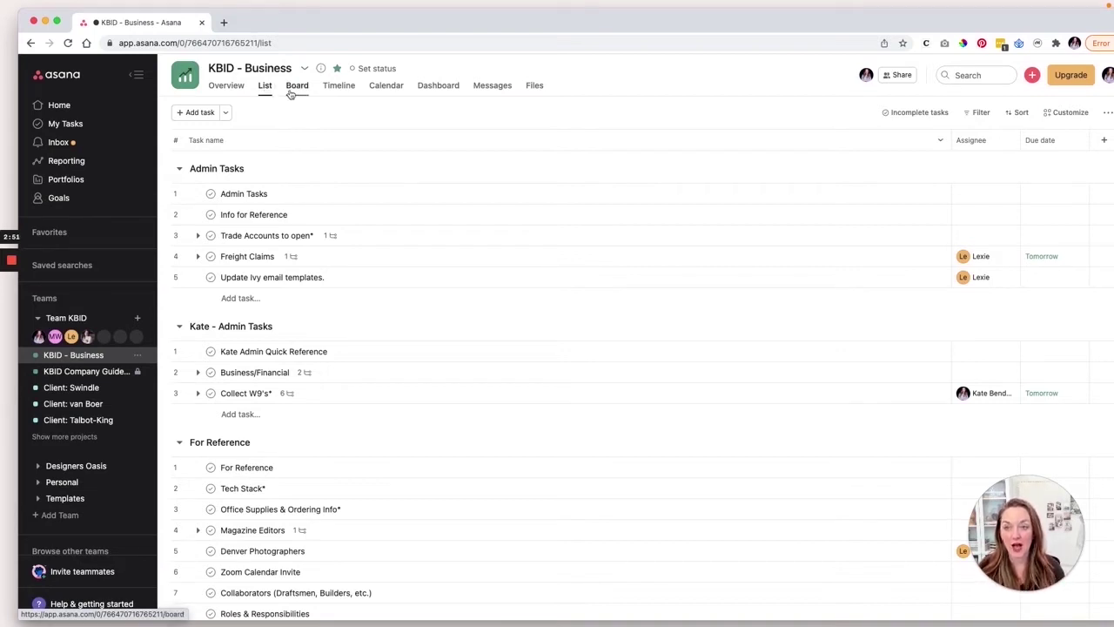
click(295, 90)
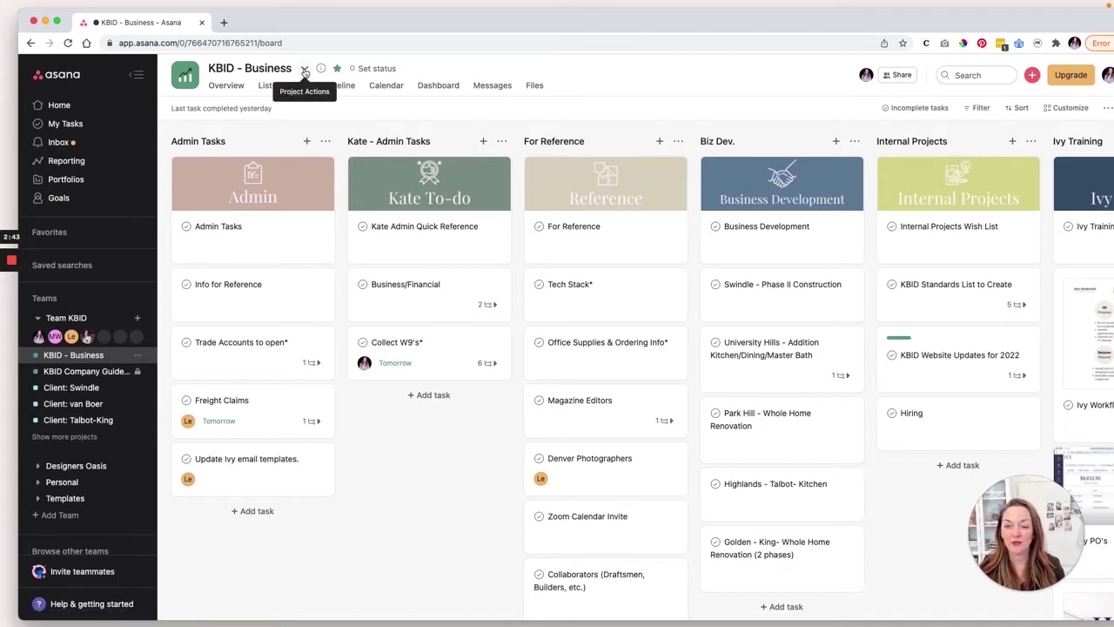
click(304, 70)
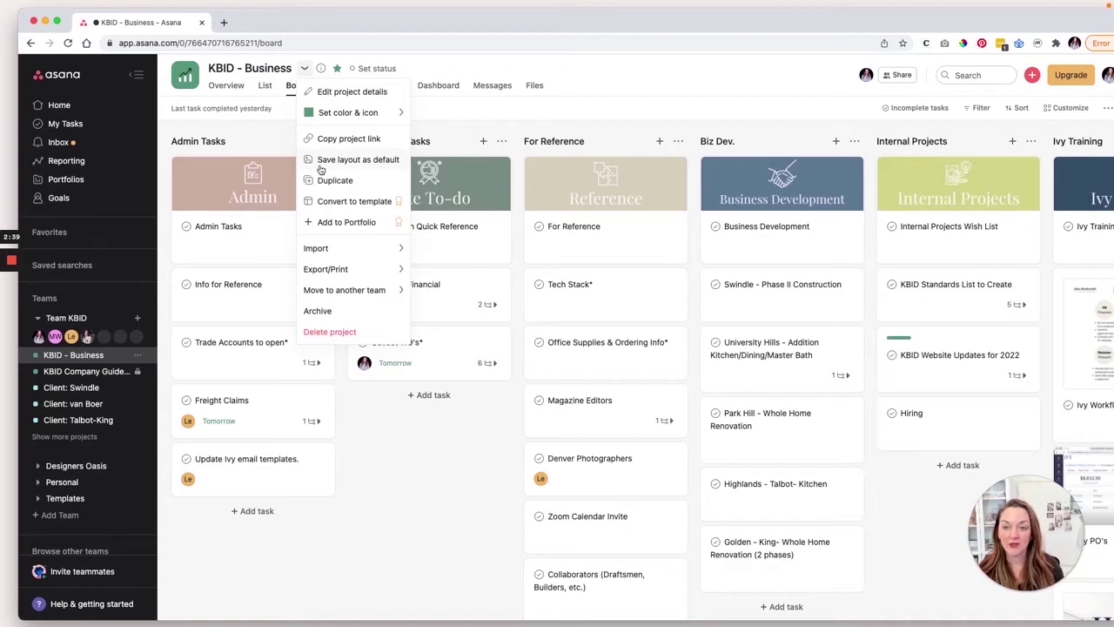
click(305, 71)
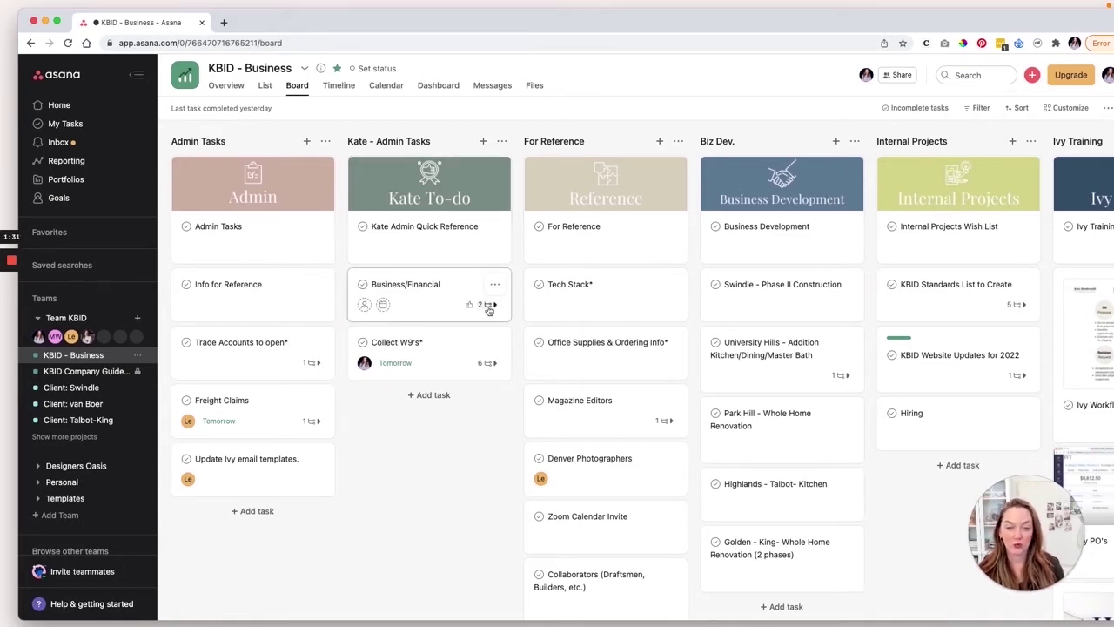
Expand the Business/Financial card's two subtasks and open its details with the Google Doc link
click(487, 304)
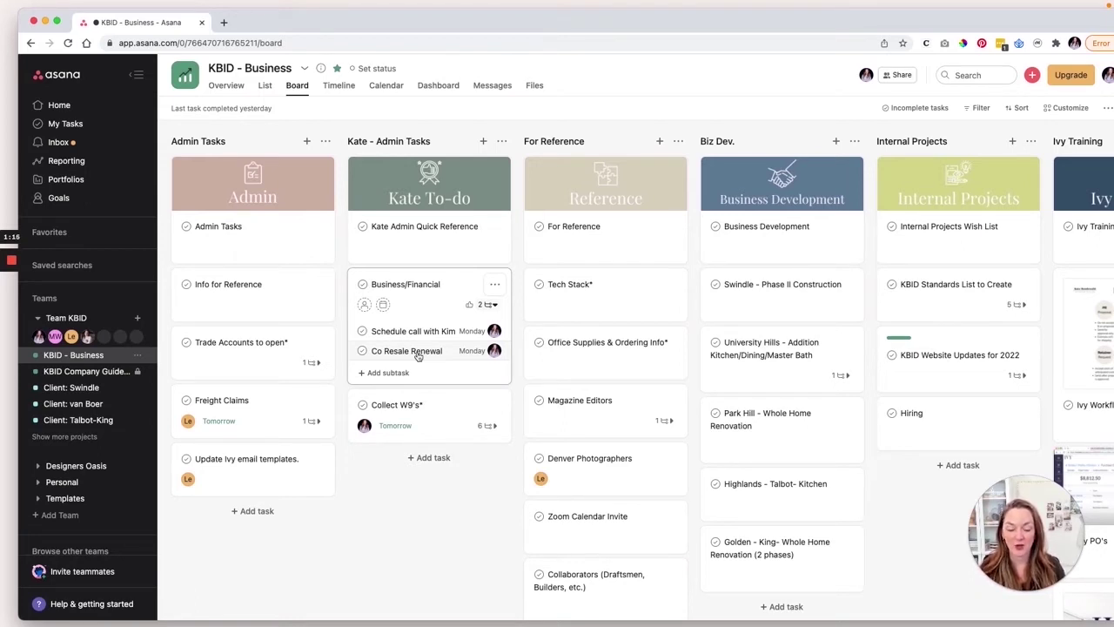
click(425, 301)
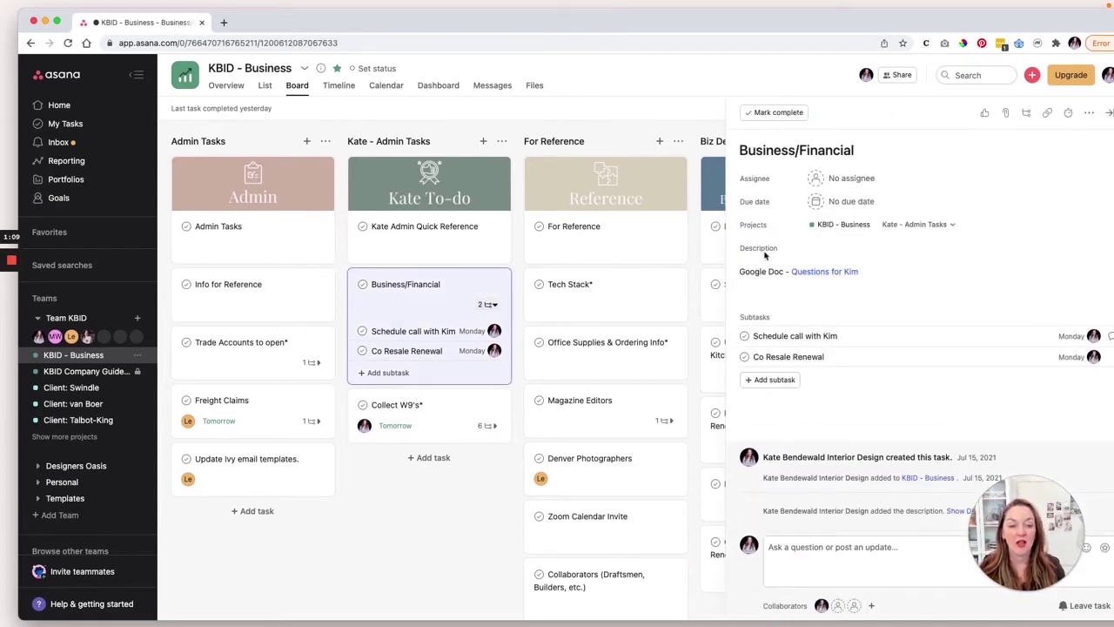
mouse_move(756, 252)
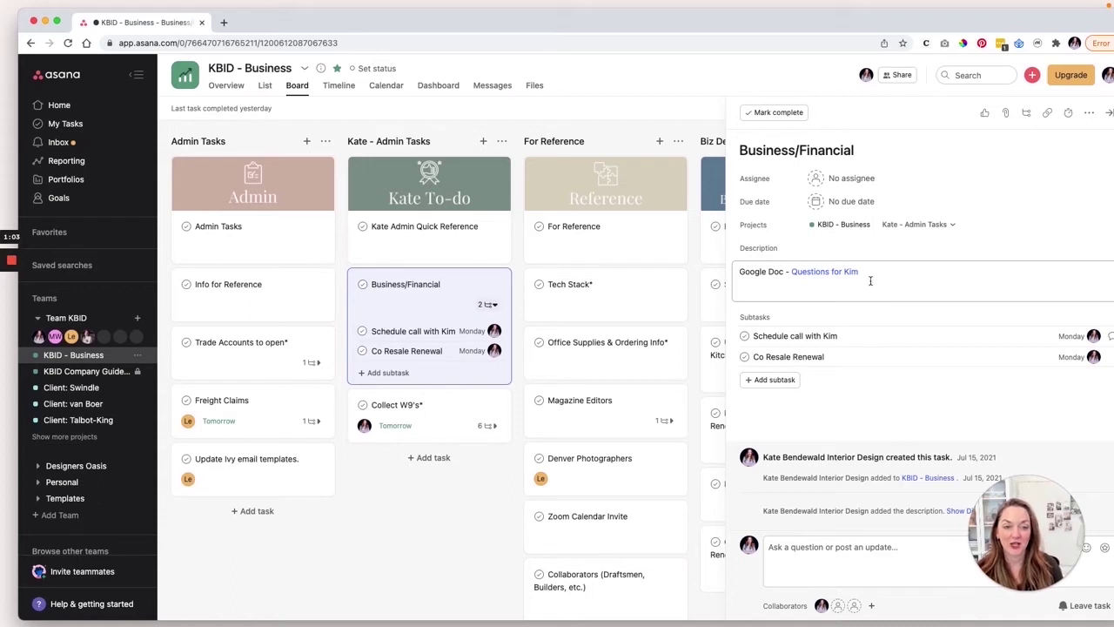
mouse_move(825, 276)
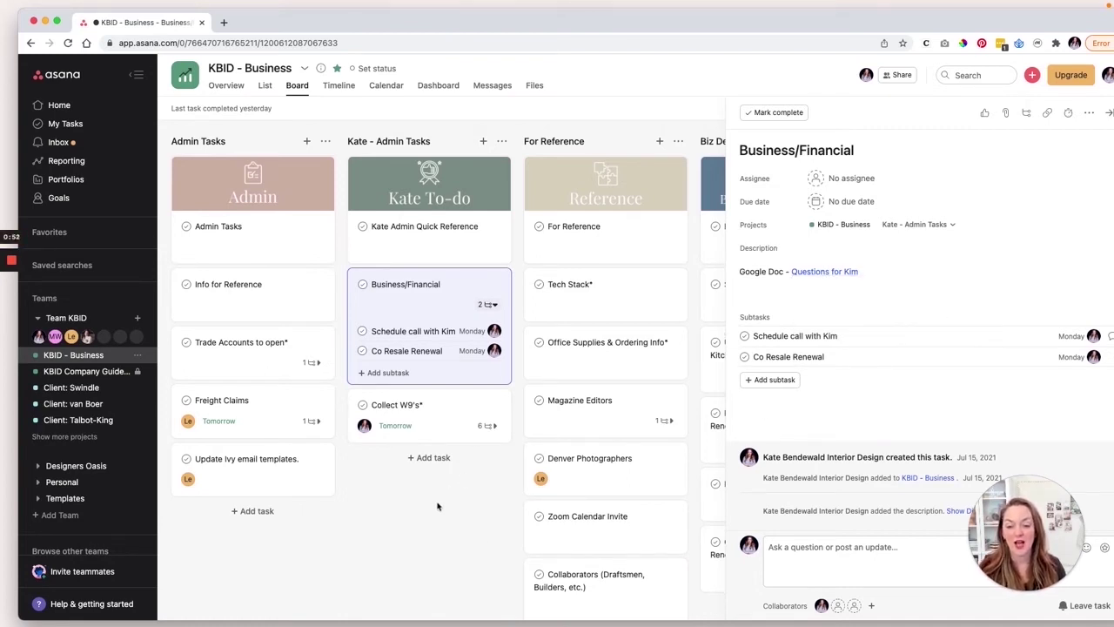
Open the Collect W9's task, then expand and collapse its six subtasks on the card
click(452, 431)
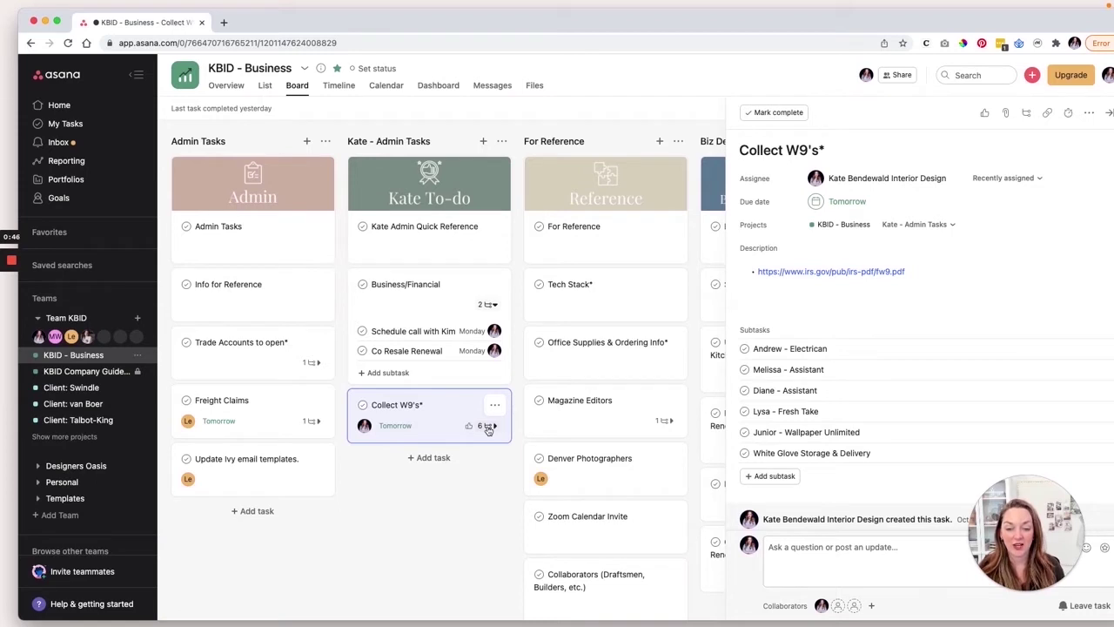
click(488, 427)
click(487, 427)
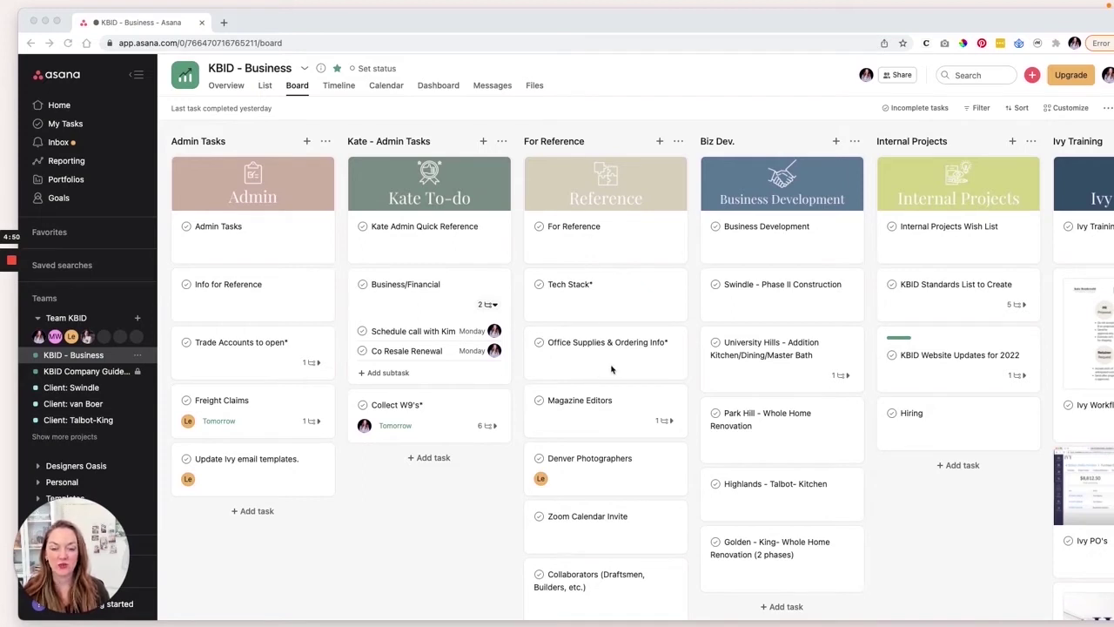
View the Office Supplies & Ordering Info* task, then scroll right to the Ivy Training and SOP's columns
click(671, 343)
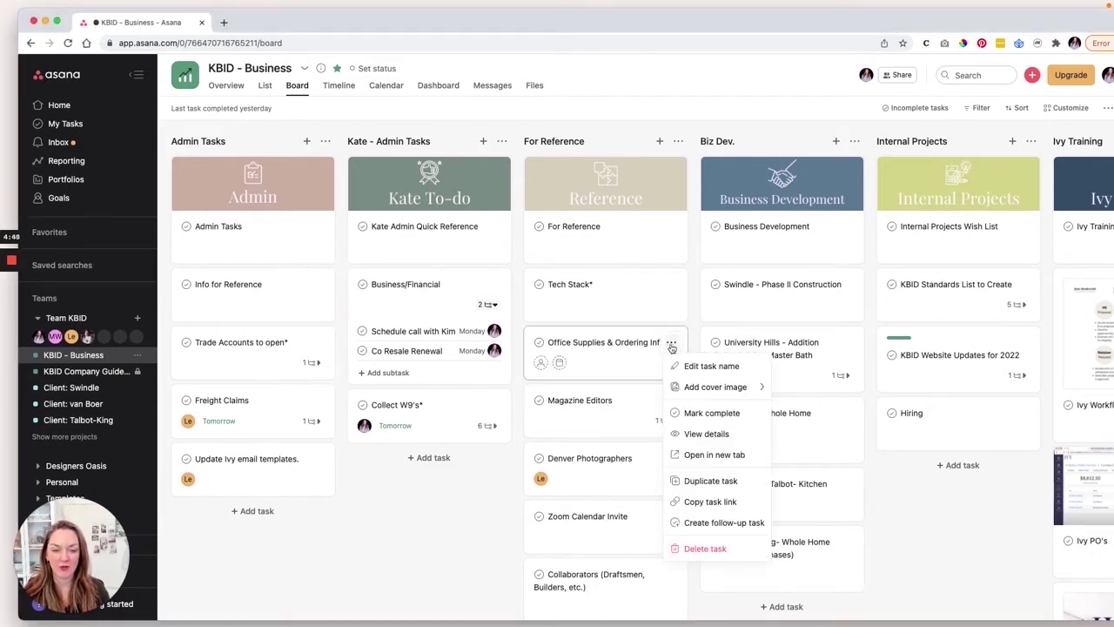
click(613, 356)
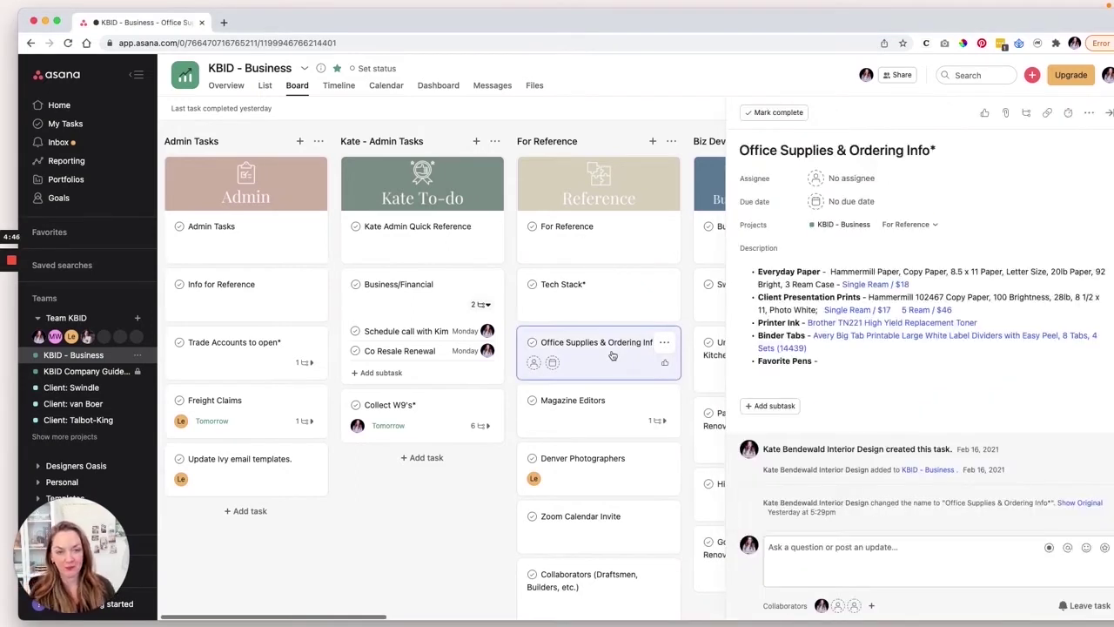
key(Escape)
scroll(297, 511, right, 2)
scroll(297, 511, right, 5)
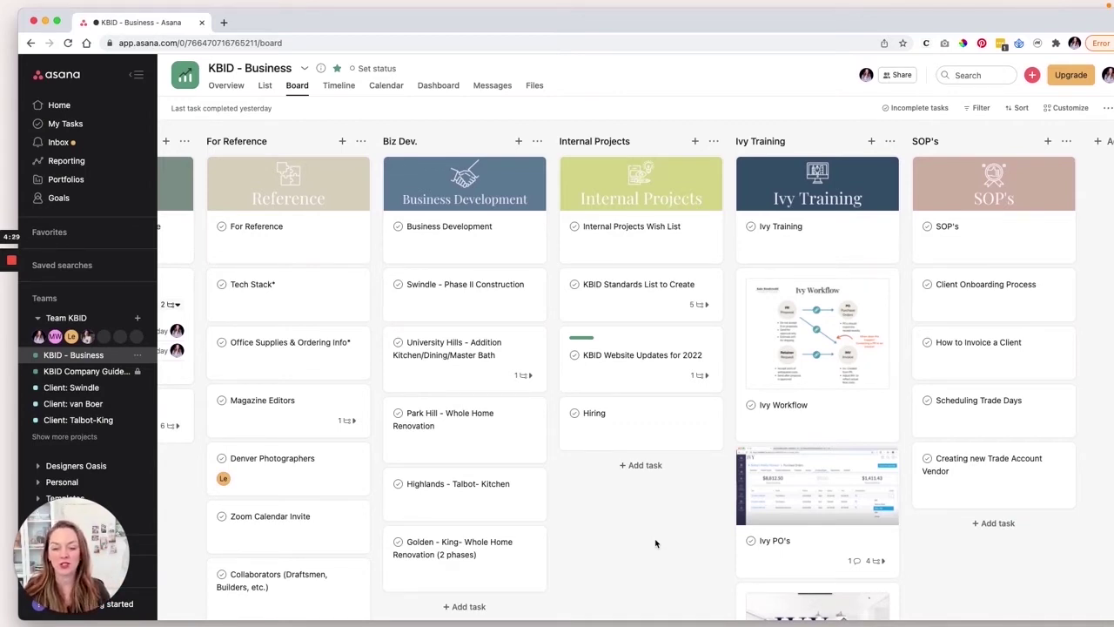
Show University Hills' subtask and view KBID Website Updates for 2022 with its Houzz badges subtask
click(523, 375)
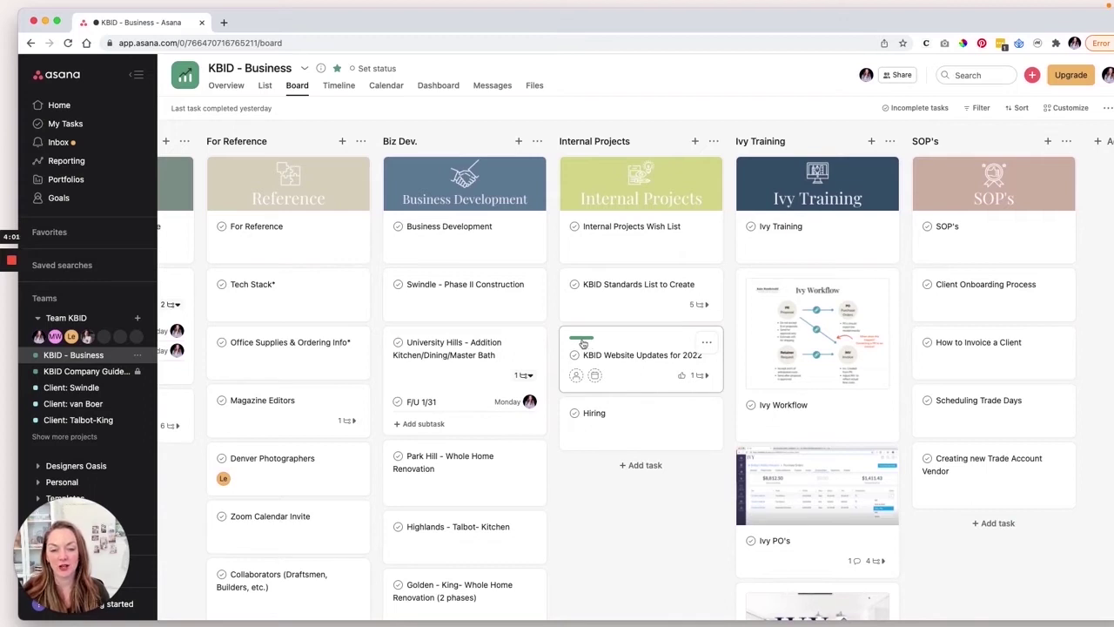
click(617, 344)
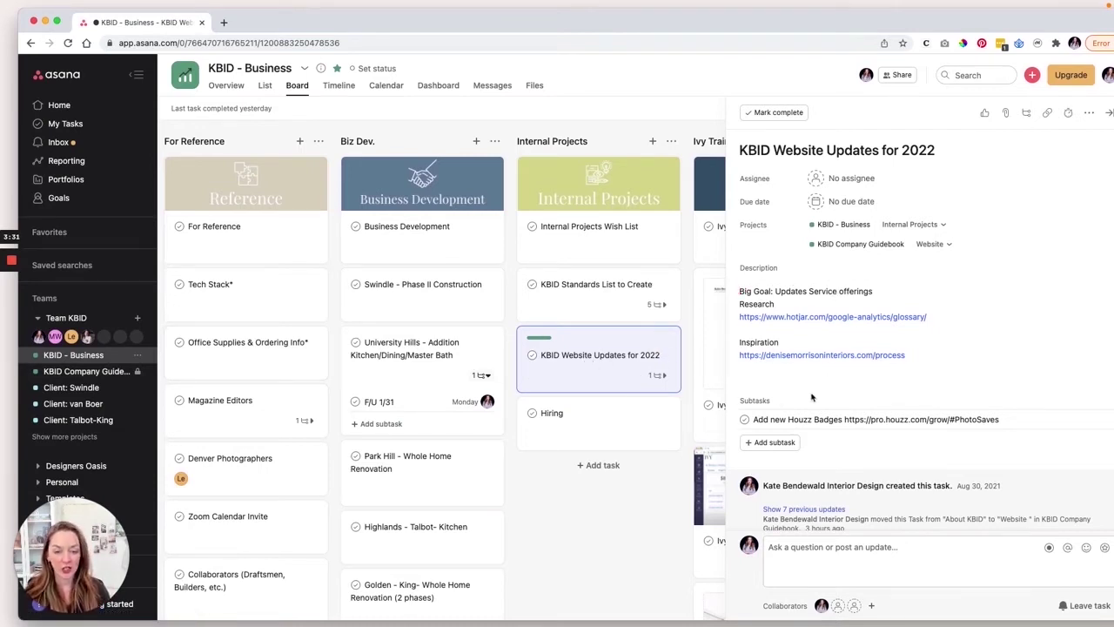
click(72, 372)
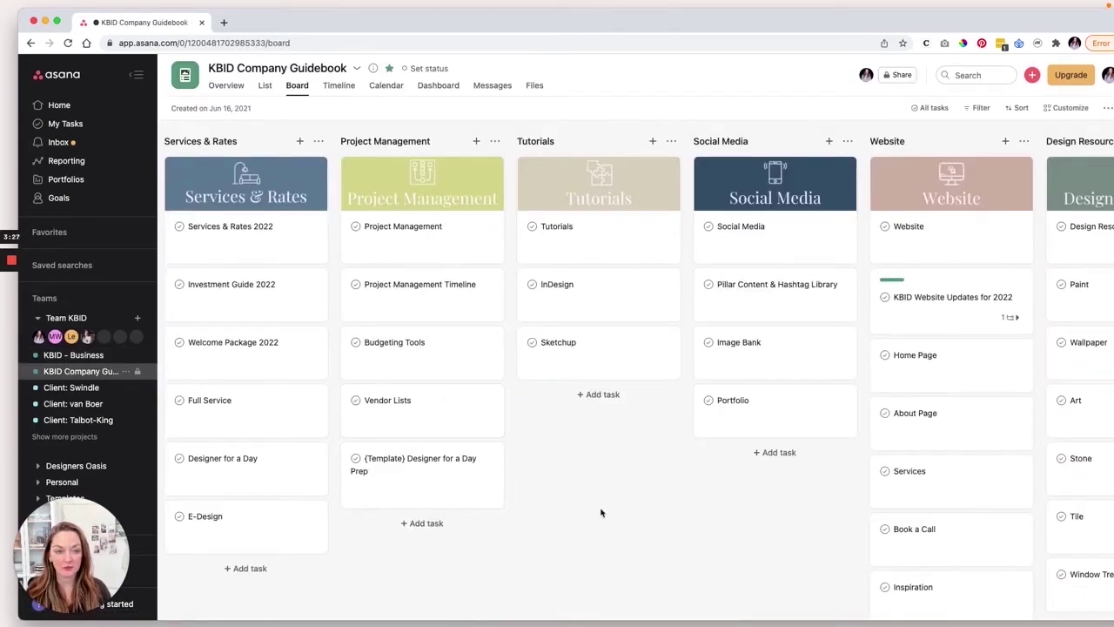
scroll(600, 512, right, 5)
scroll(600, 511, right, 1)
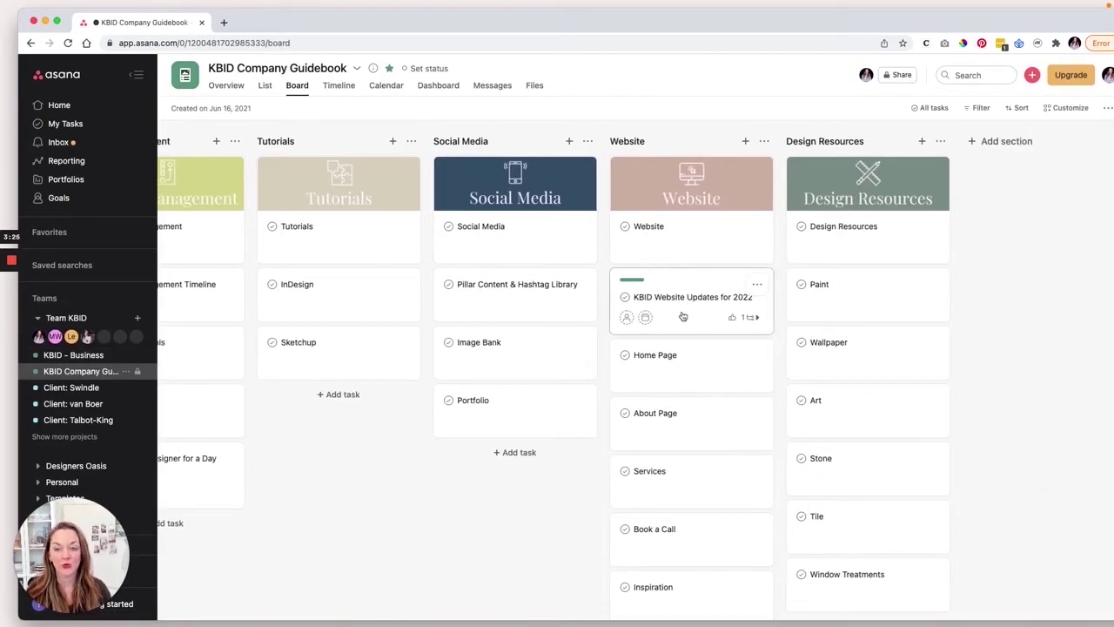
click(79, 355)
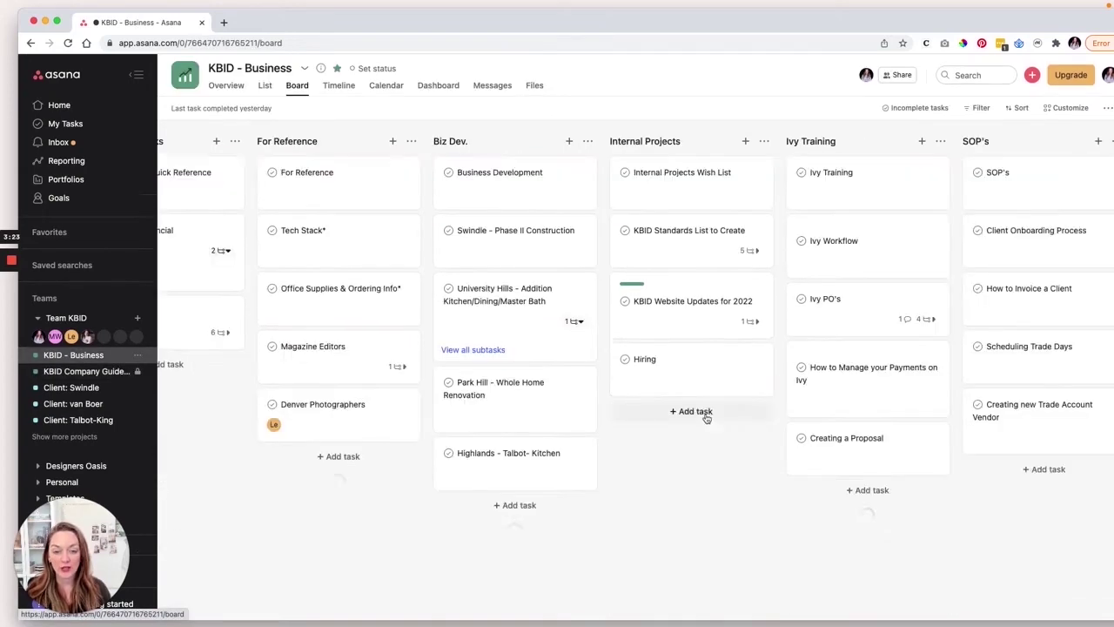
click(726, 350)
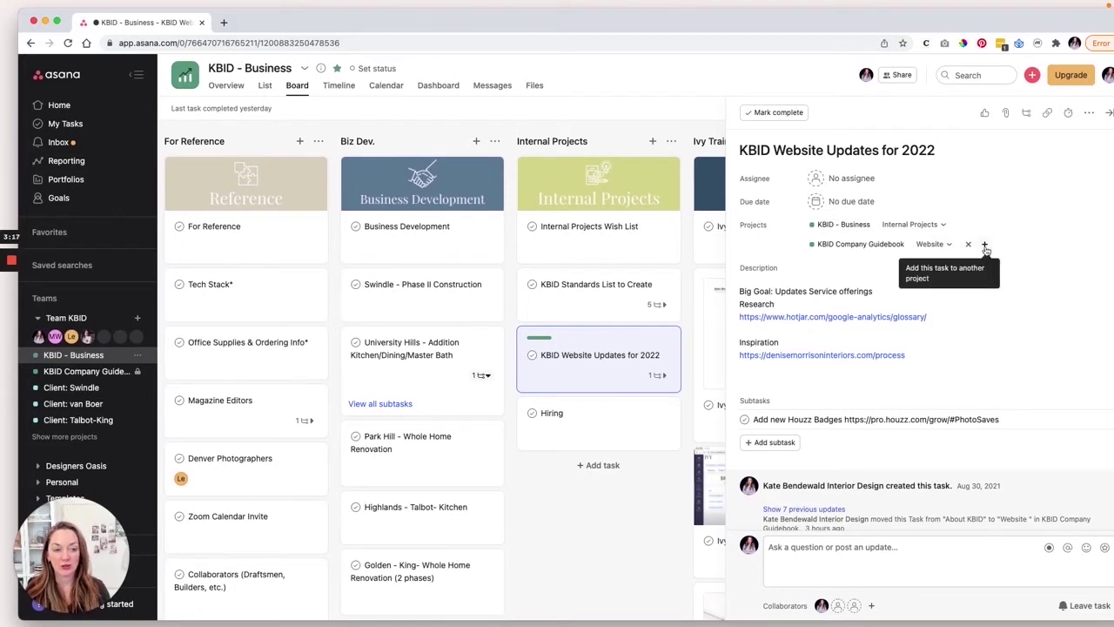
click(985, 247)
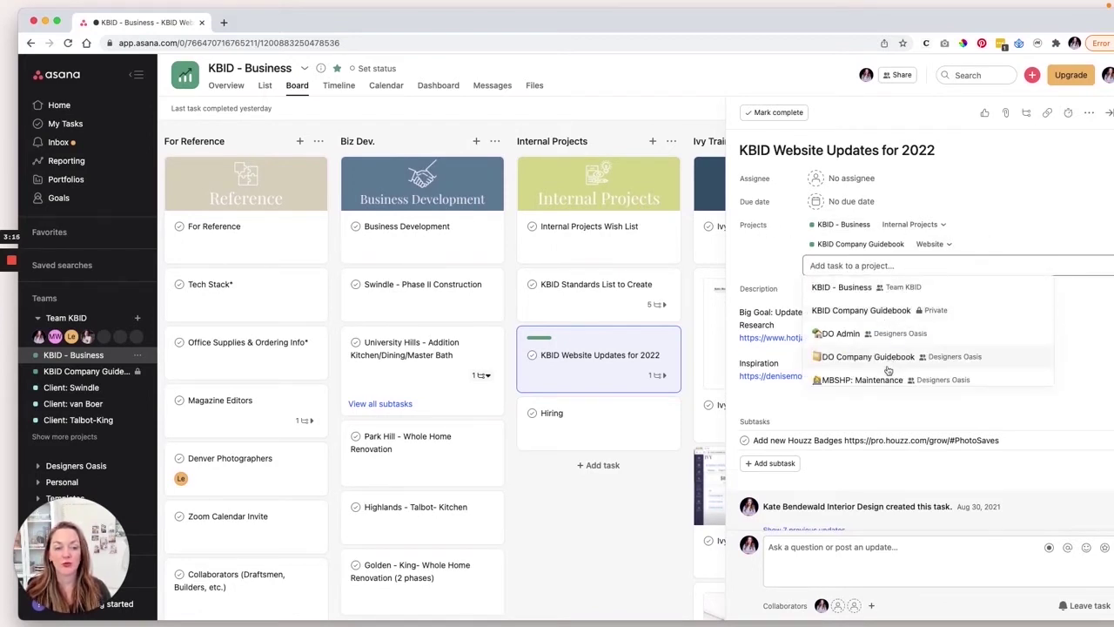
click(567, 505)
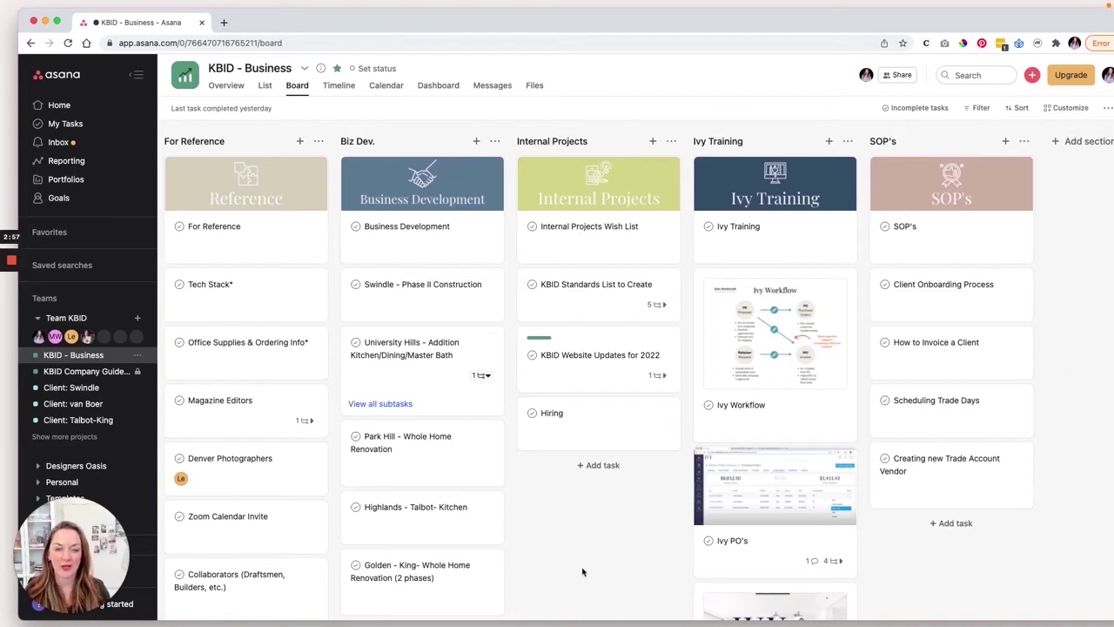
scroll(652, 552, right, 3)
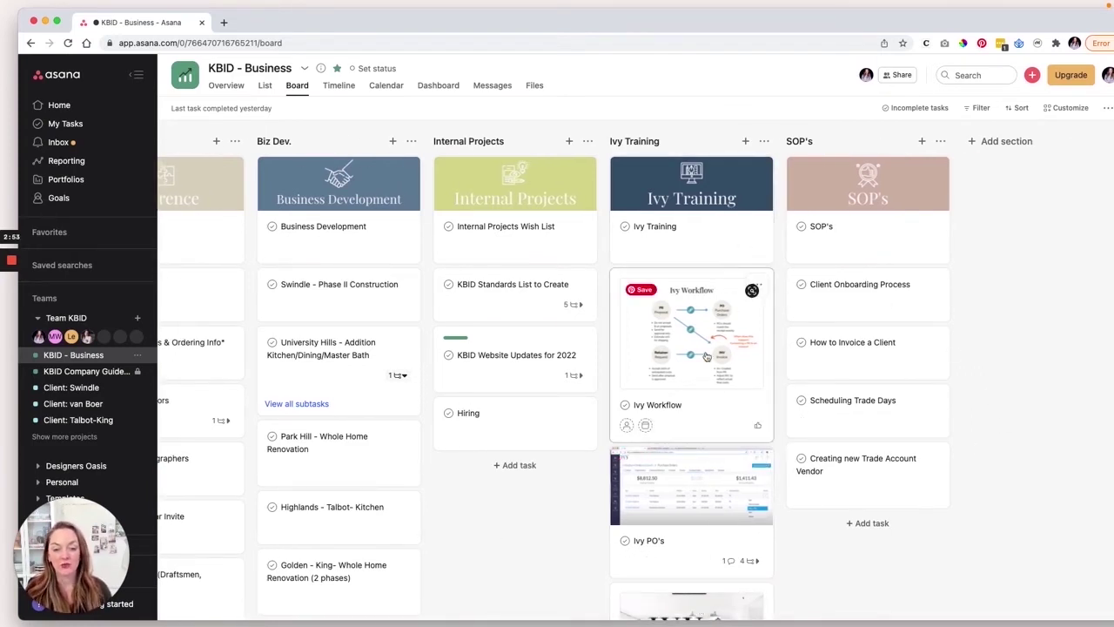
scroll(707, 356, down, 5)
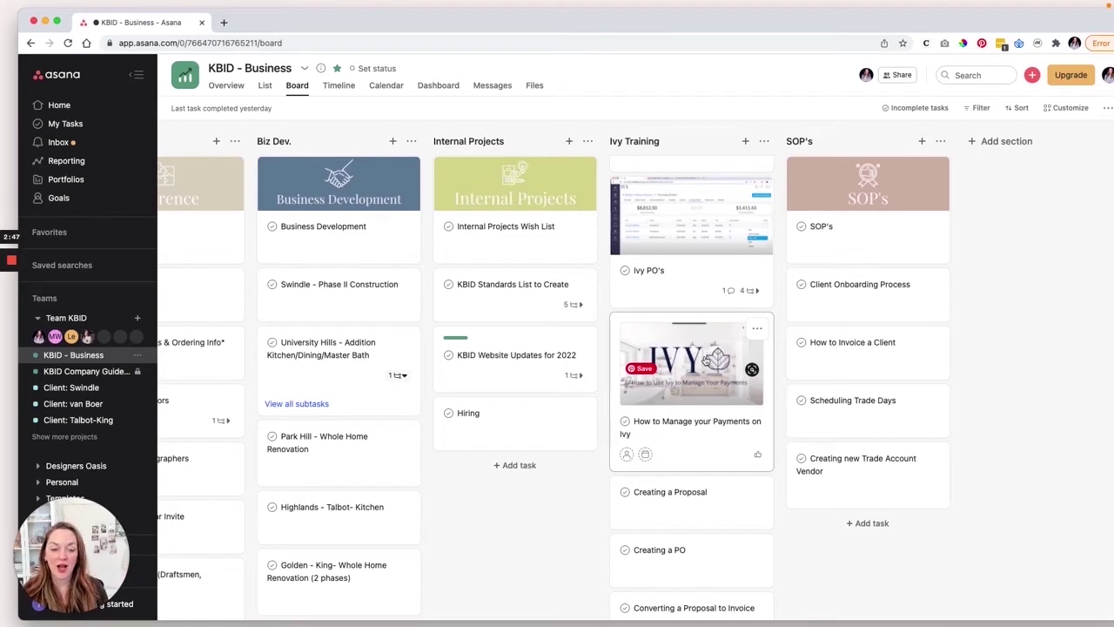
scroll(706, 359, up, 5)
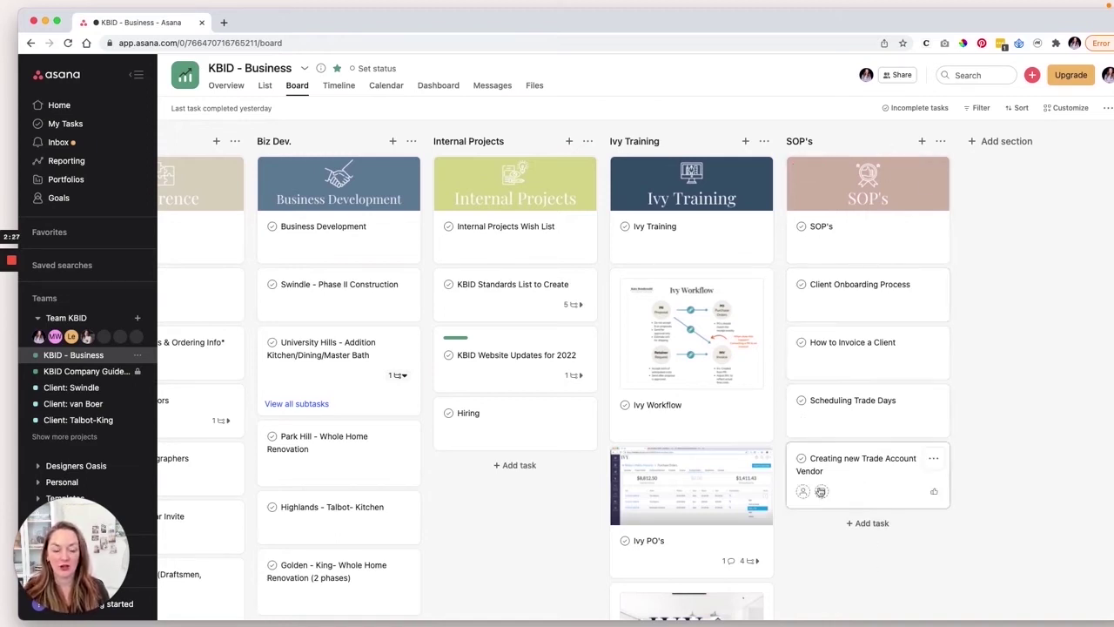
scroll(972, 512, right, 2)
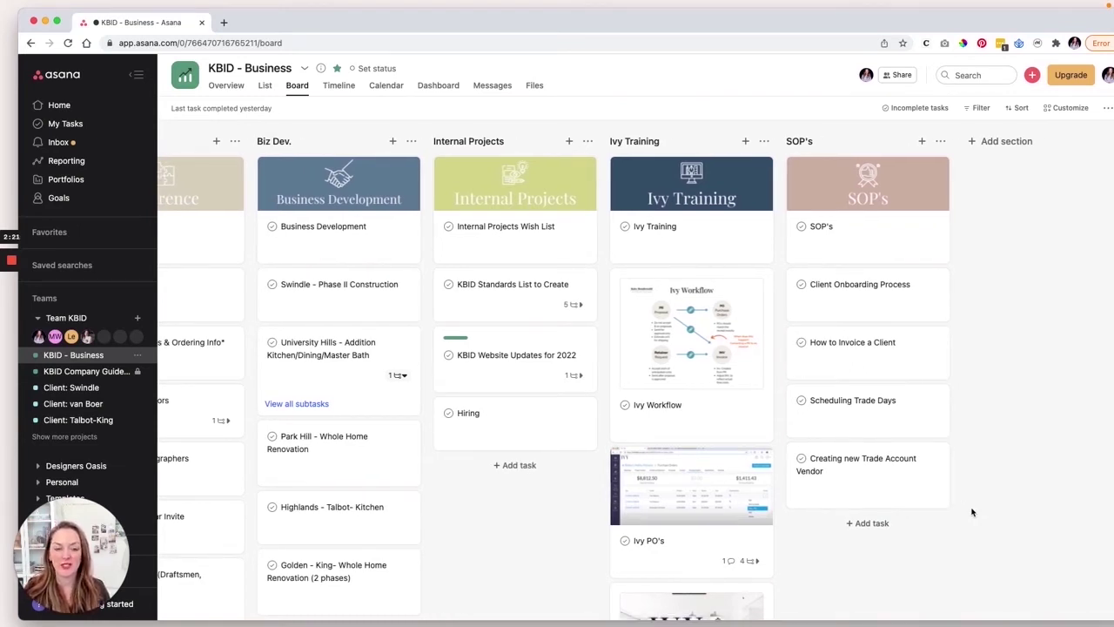
click(852, 303)
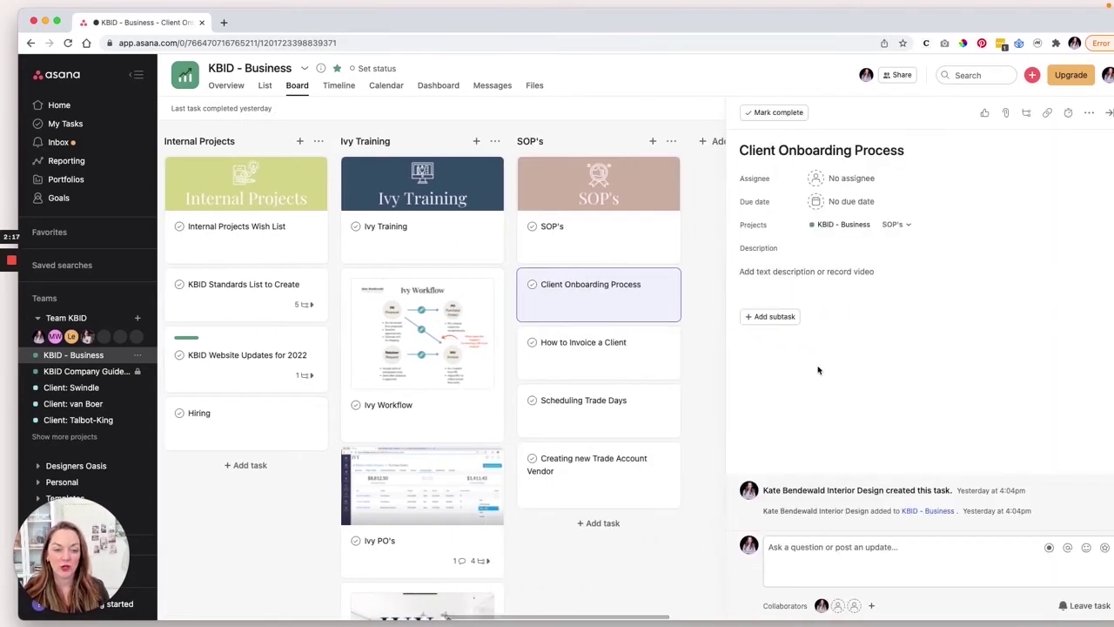
click(751, 273)
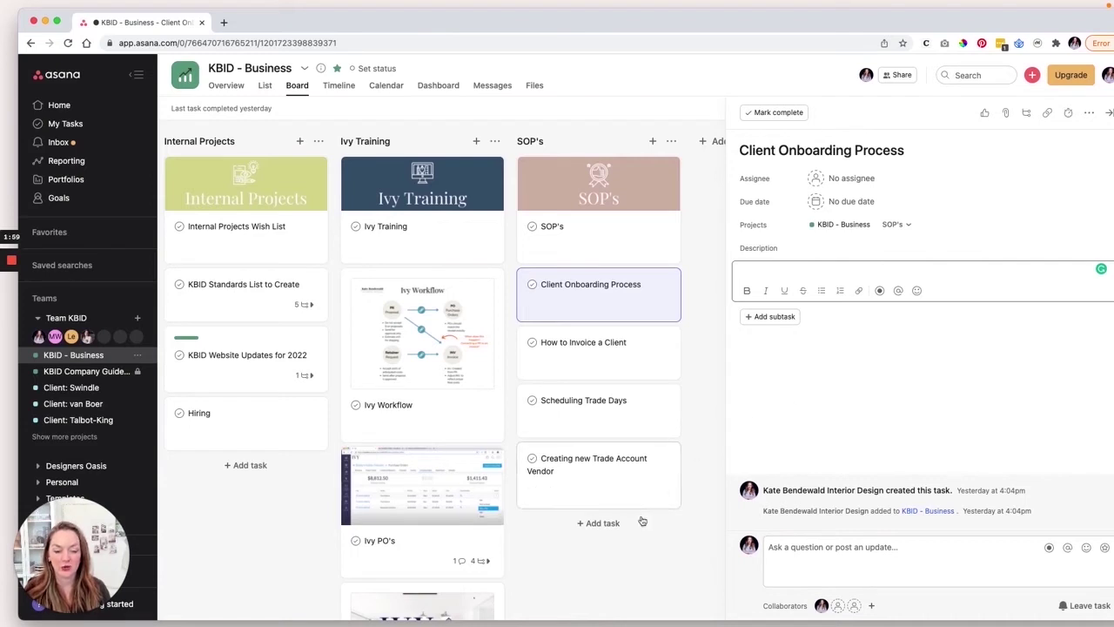
click(631, 554)
click(822, 304)
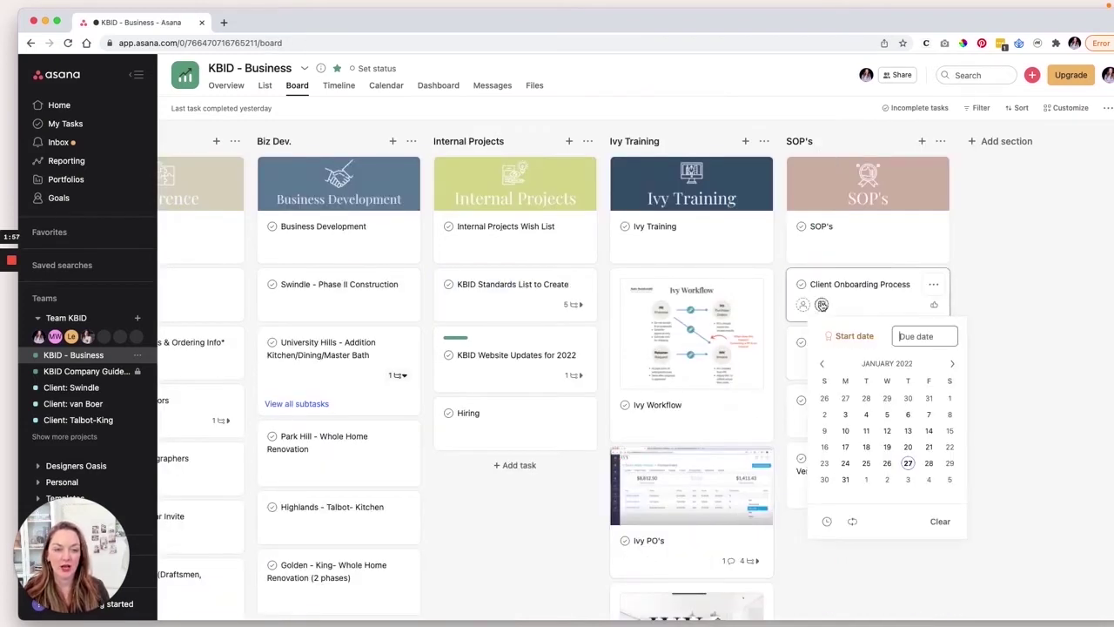
key(Escape)
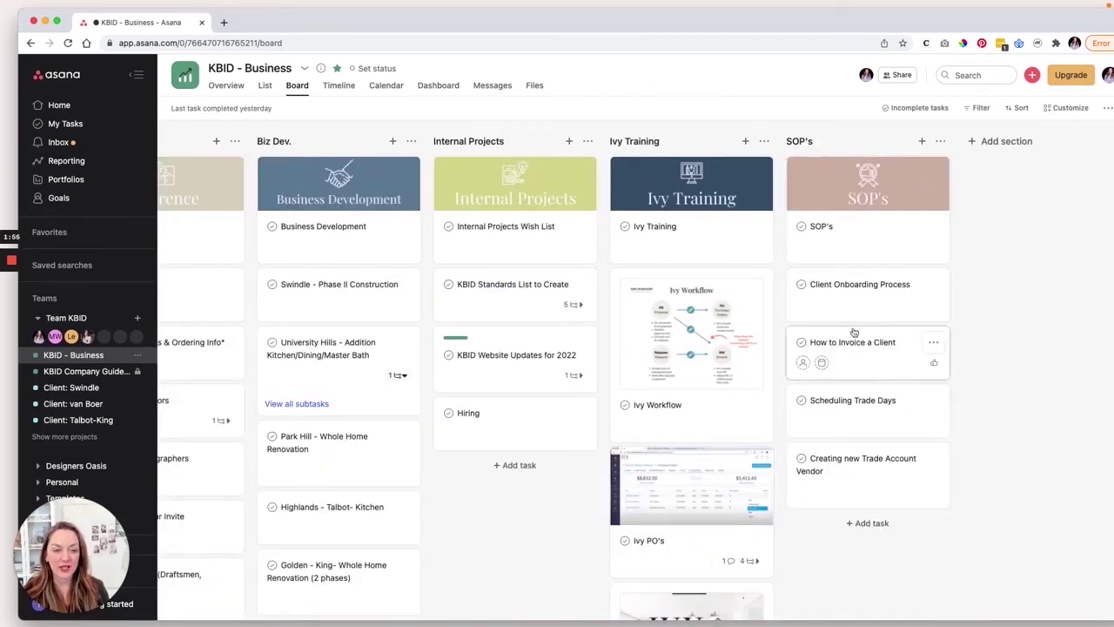
click(849, 294)
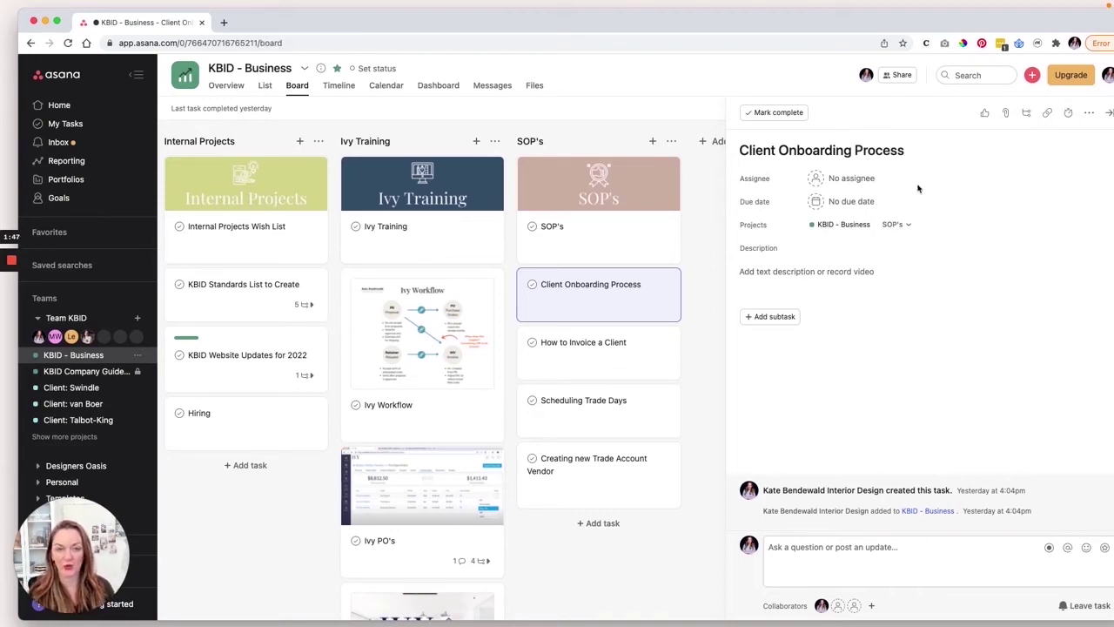
key(Escape)
Scroll the KBID - Business board left and right across its columns
scroll(717, 394, left, 5)
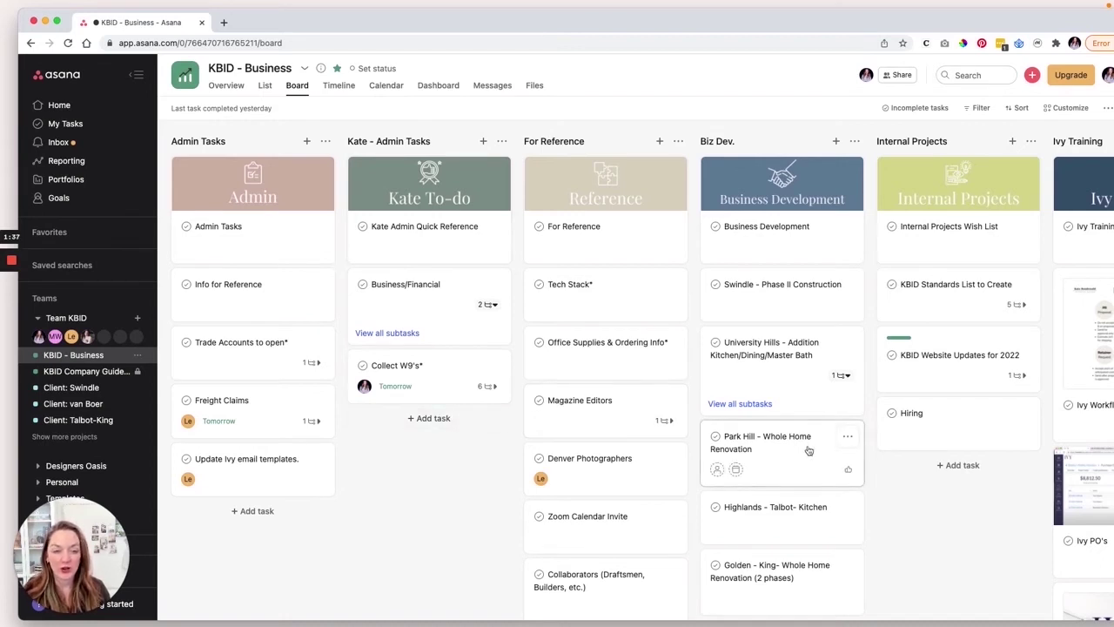
scroll(757, 442, right, 5)
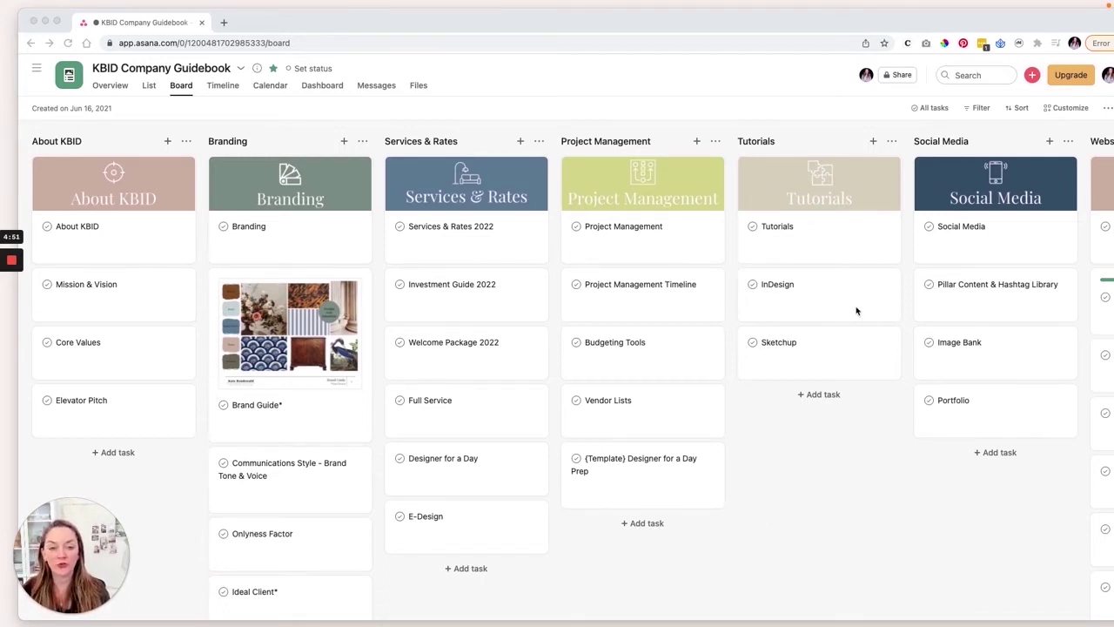
scroll(855, 311, right, 2)
scroll(855, 311, left, 2)
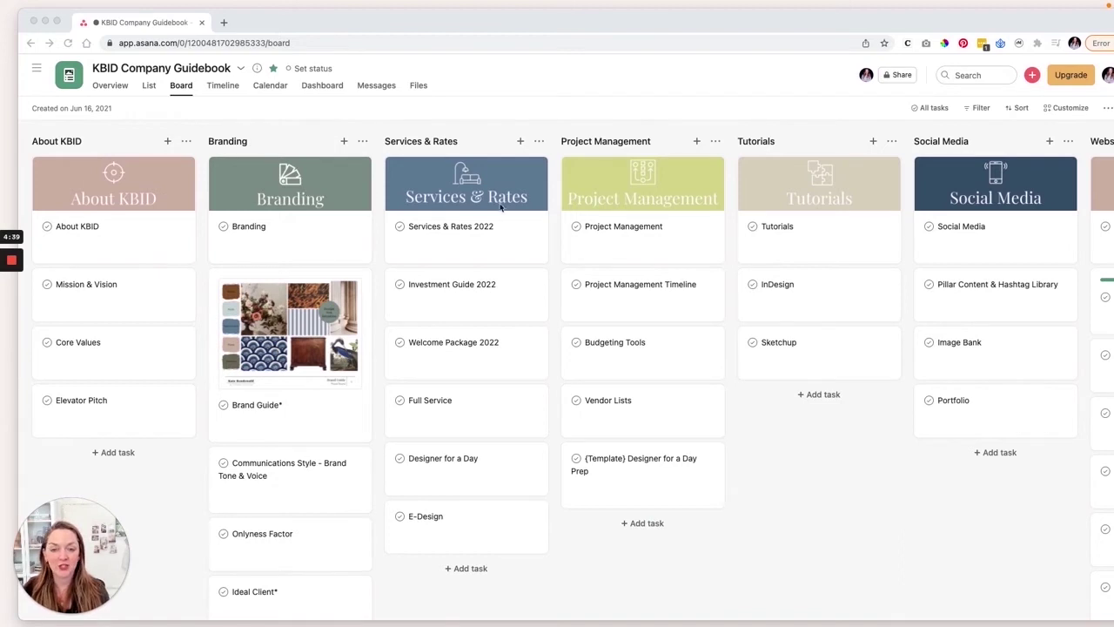
scroll(519, 207, right, 5)
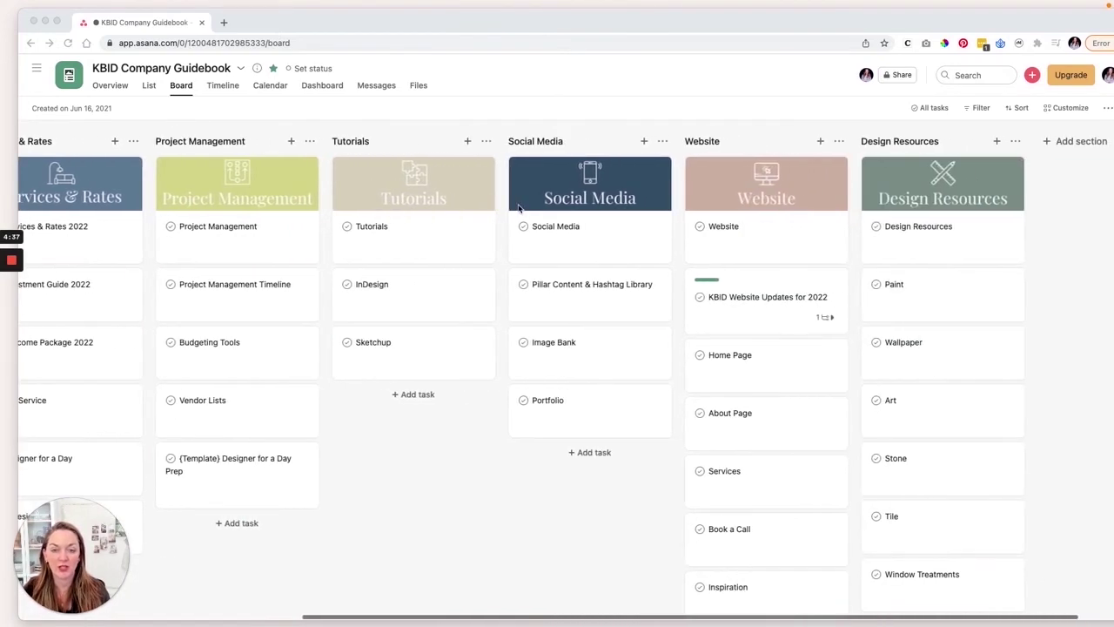
scroll(519, 207, right, 2)
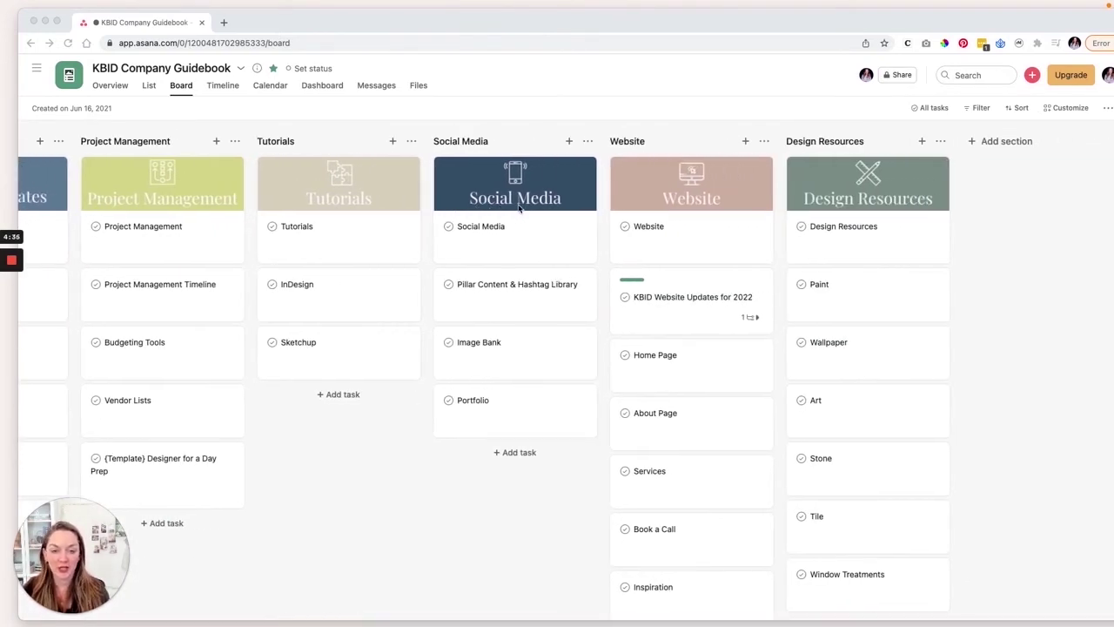
scroll(519, 207, left, 6)
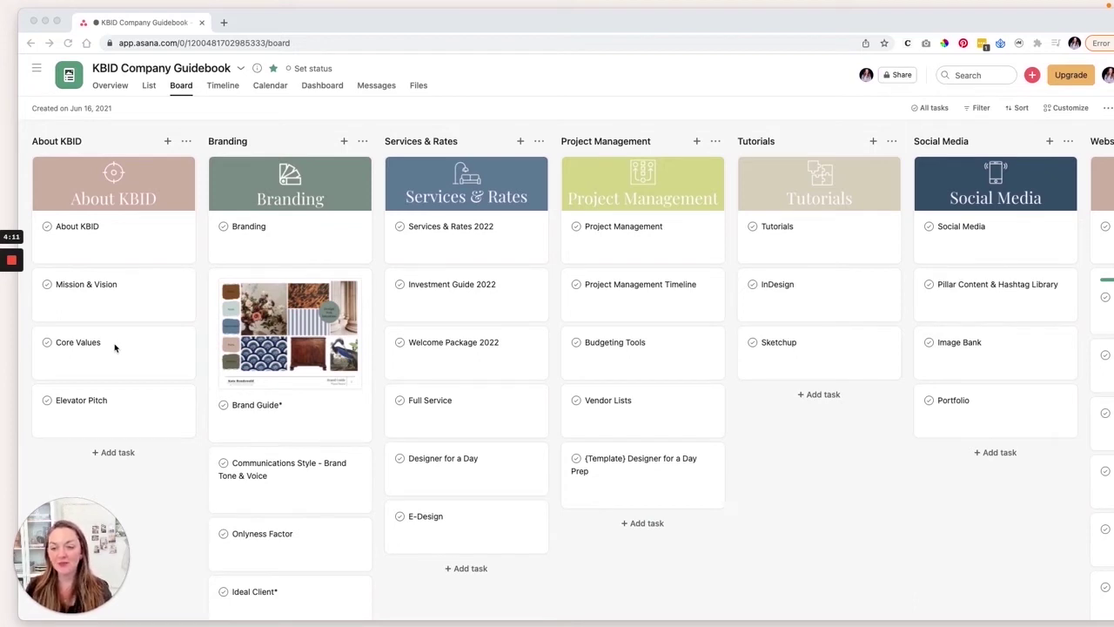
scroll(295, 322, down, 2)
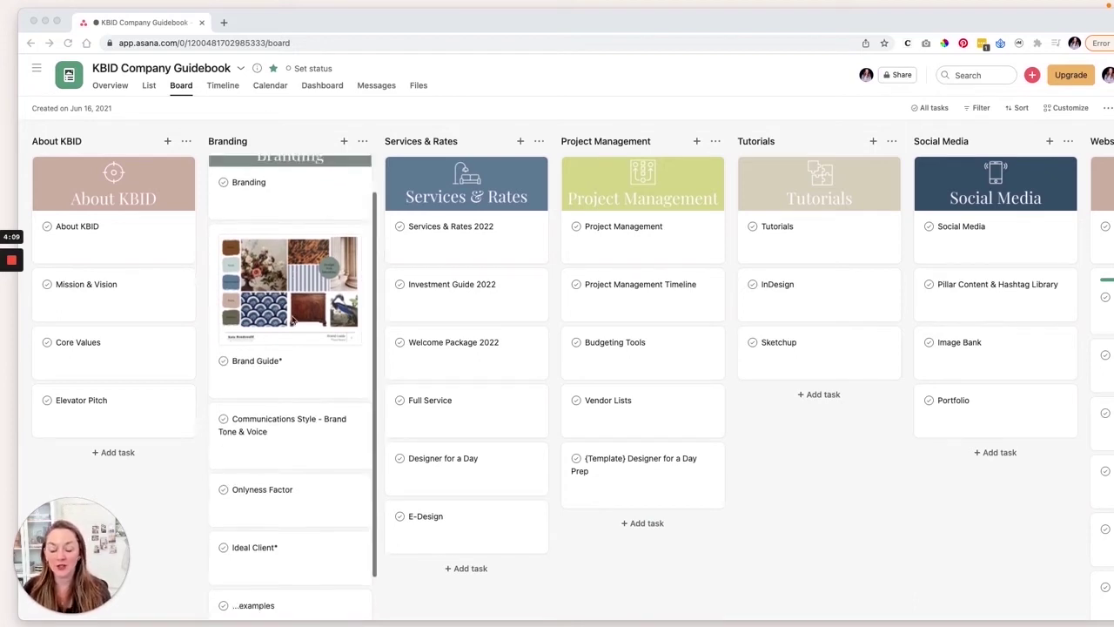
Open the Brand Guide task and dismiss its card cover options unchanged
click(291, 383)
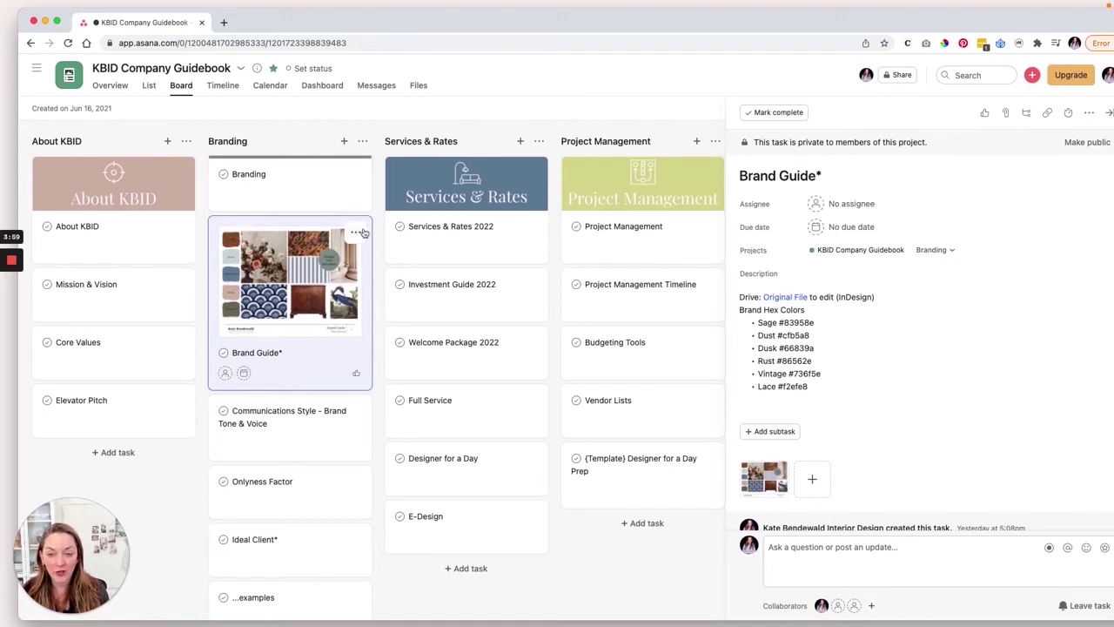
click(357, 232)
mouse_move(385, 279)
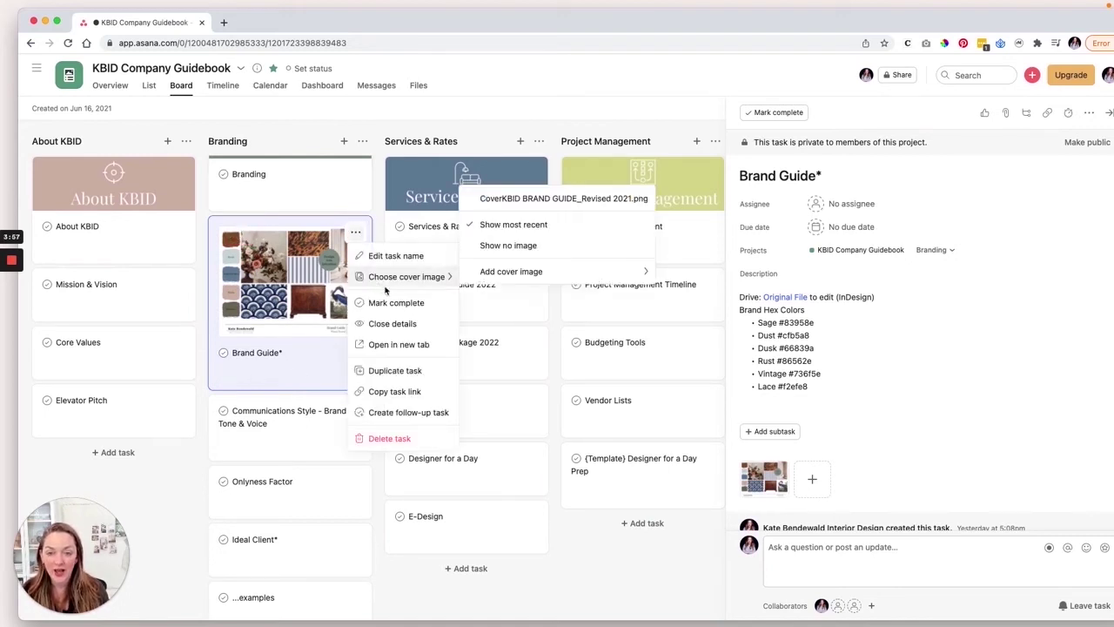
click(302, 365)
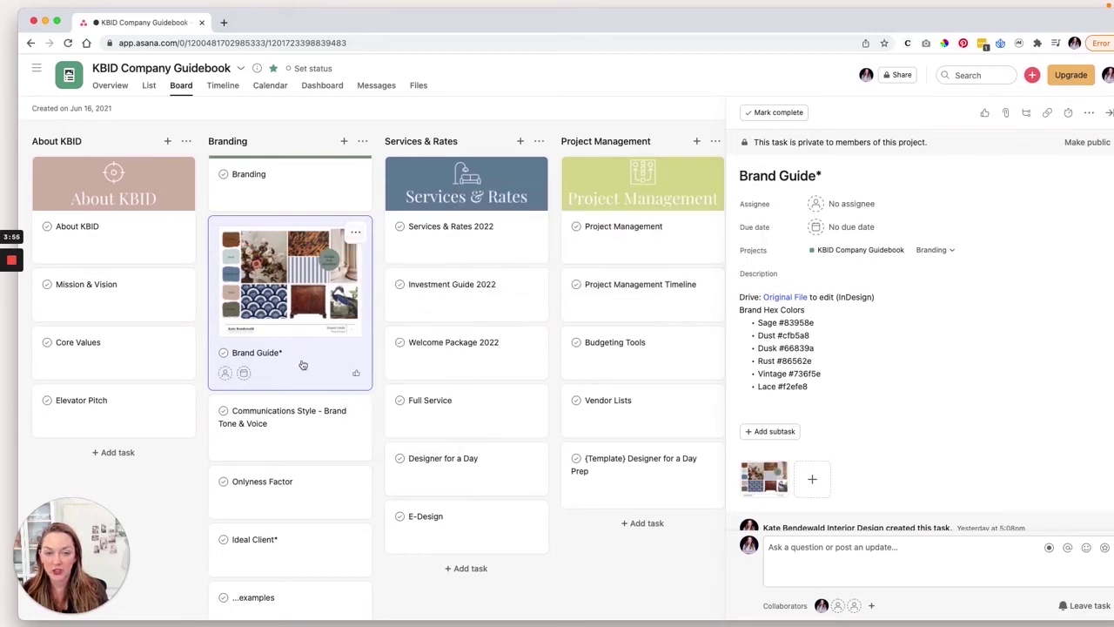
Highlight the Sage 83958e and Dust cfb5a8 hex codes, then close the Brand Guide task
scroll(827, 330, down, 1)
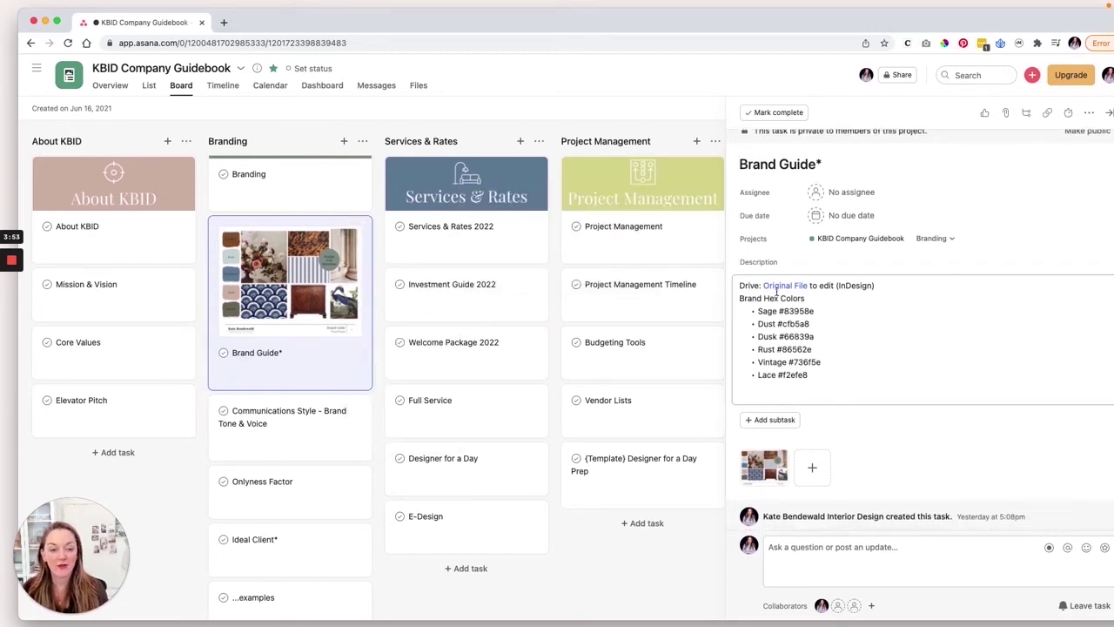
mouse_move(776, 288)
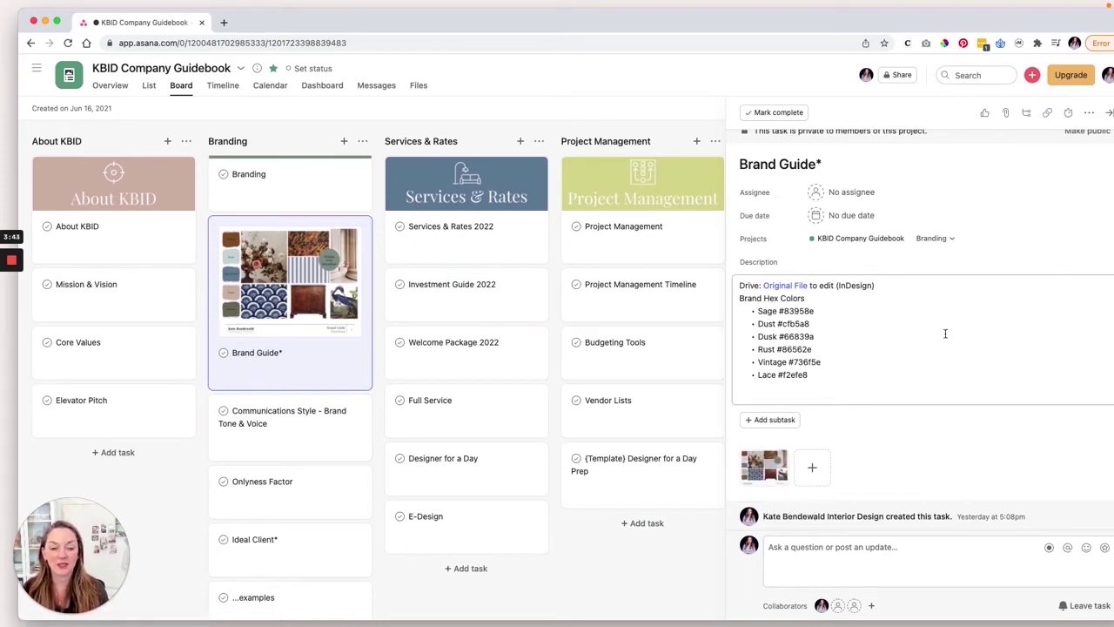
double_click(789, 311)
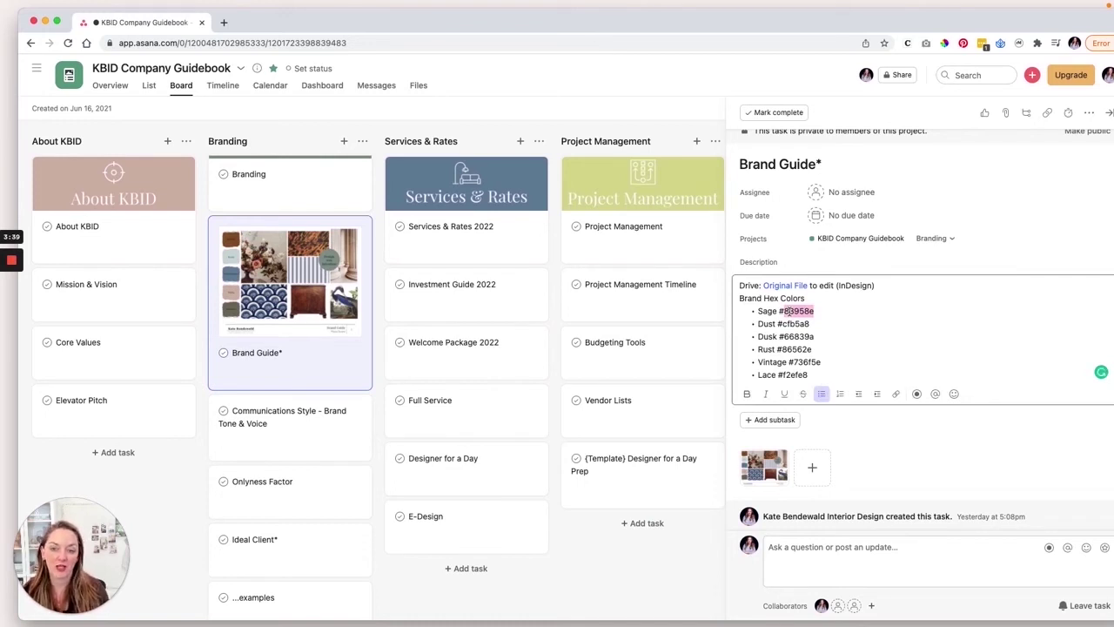
double_click(795, 324)
scroll(811, 346, up, 1)
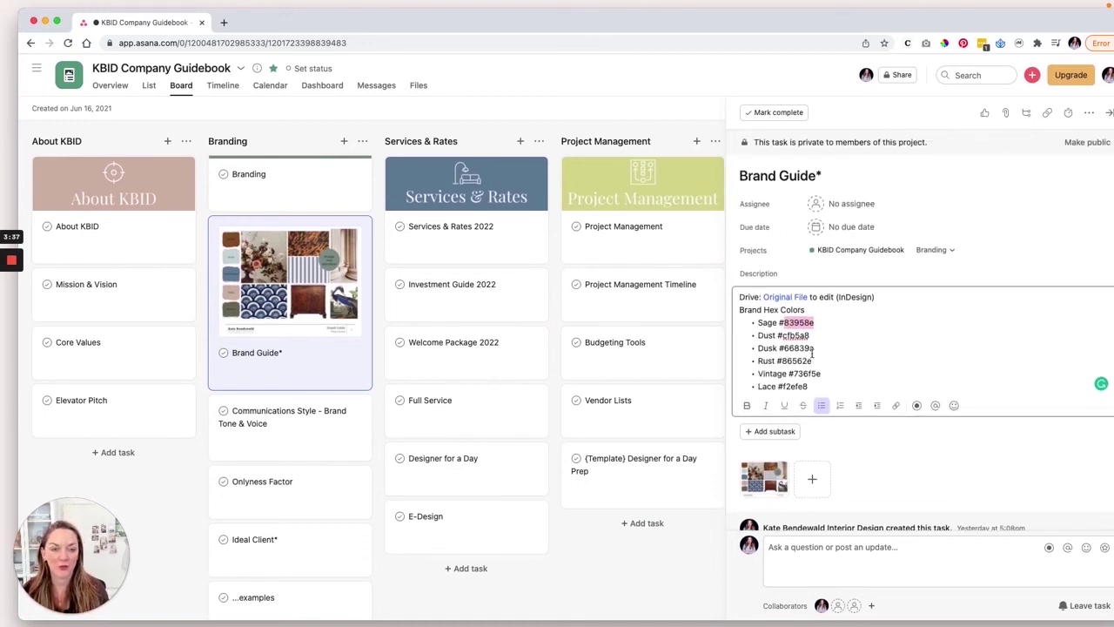
click(813, 250)
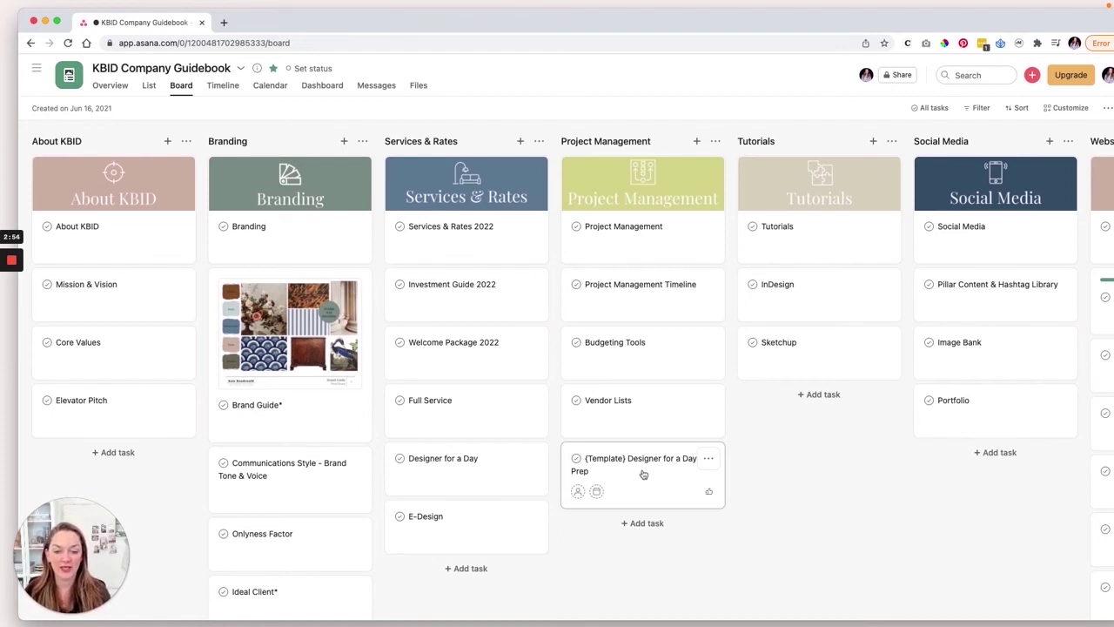
Open Vendor Lists, browse its linked Airtable Trade Accounts - KBID gallery, and return to Asana
click(644, 415)
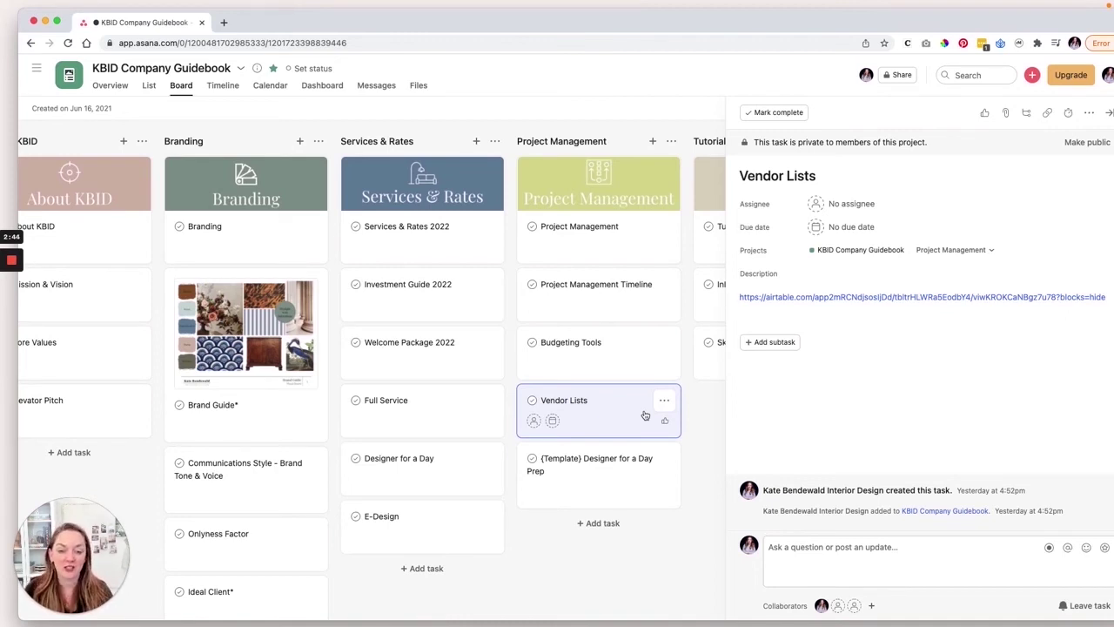
click(806, 296)
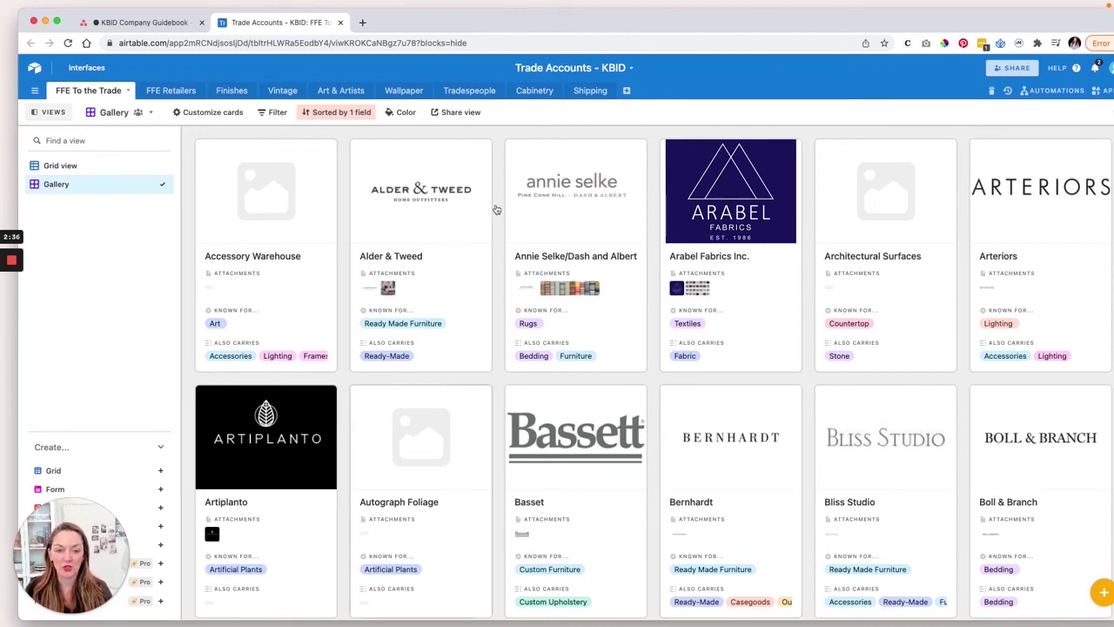
scroll(574, 402, down, 7)
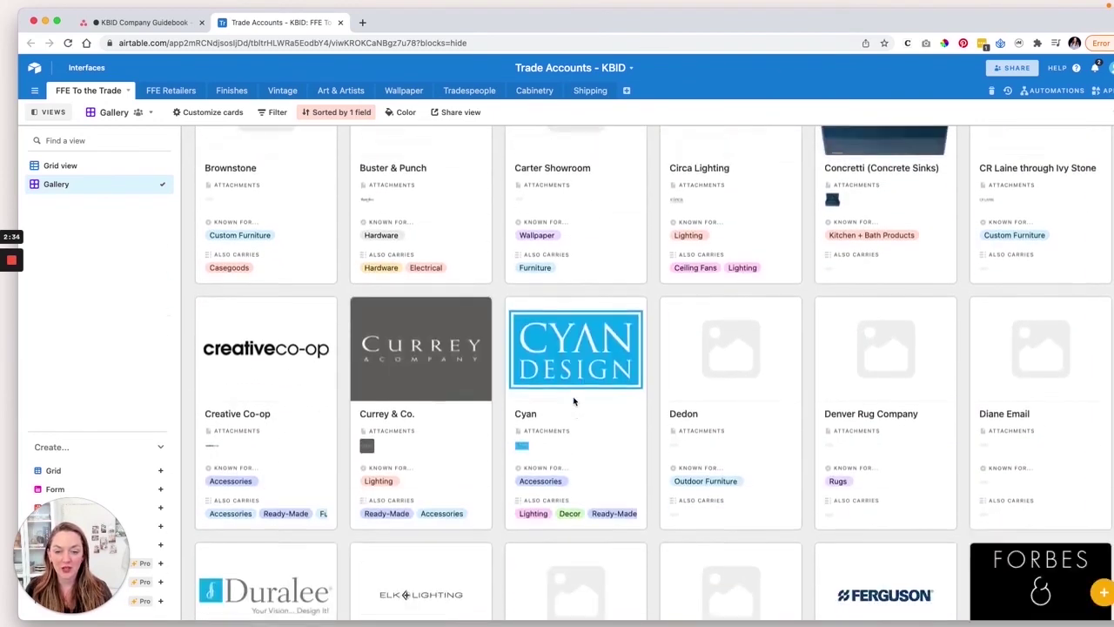
scroll(546, 389, up, 3)
click(172, 19)
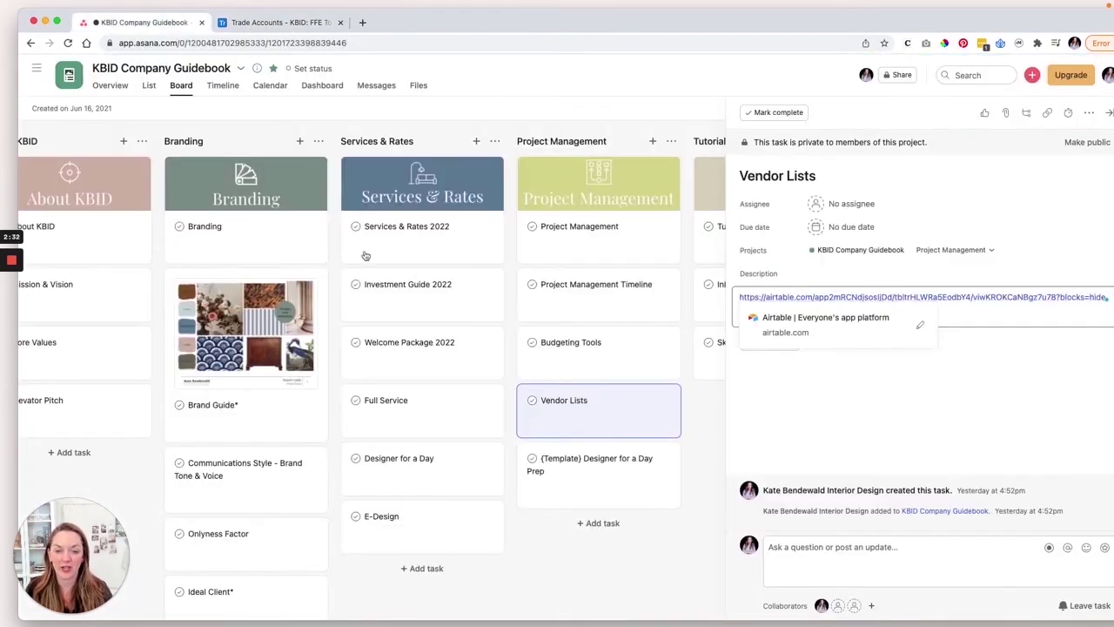
Close Vendor Lists, scroll right, and review then close the Sketchup tutorial task's links
click(548, 558)
scroll(855, 385, right, 5)
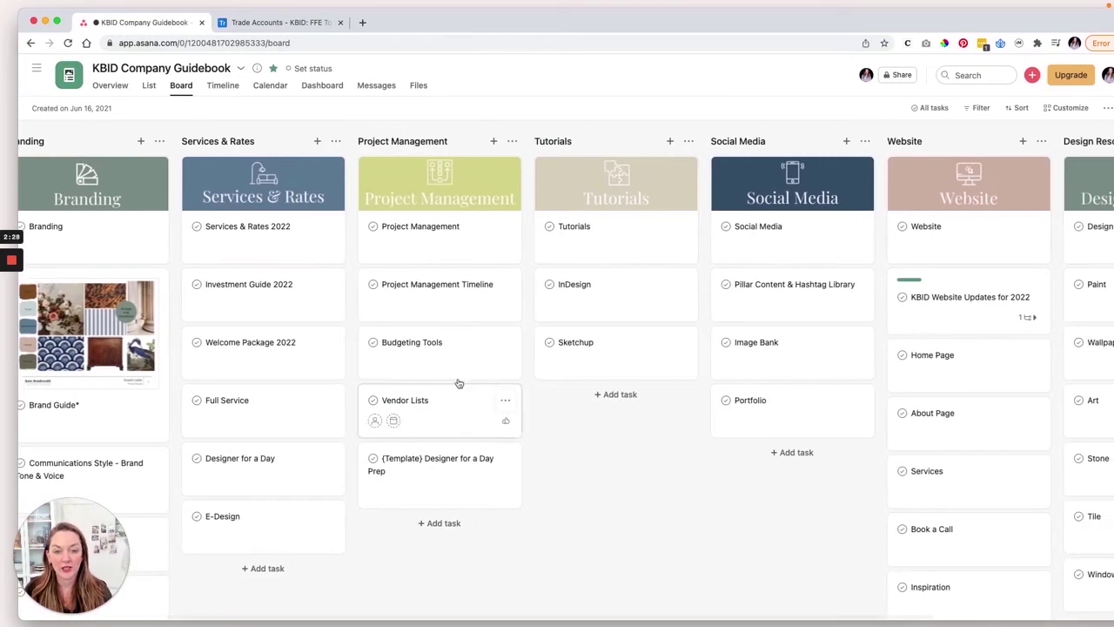
click(624, 364)
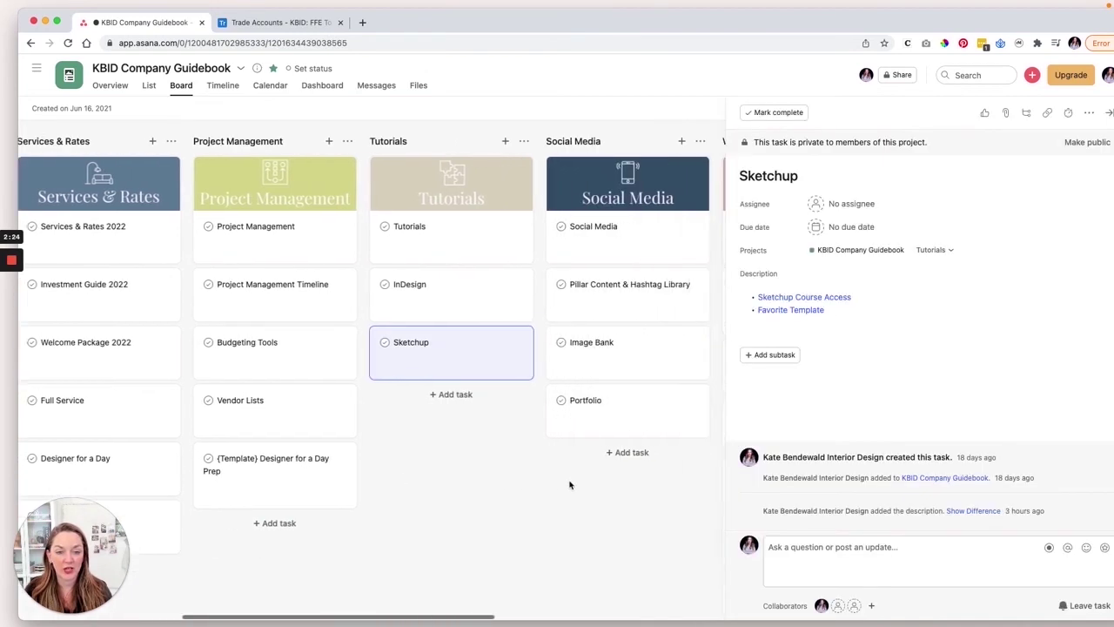
mouse_move(788, 300)
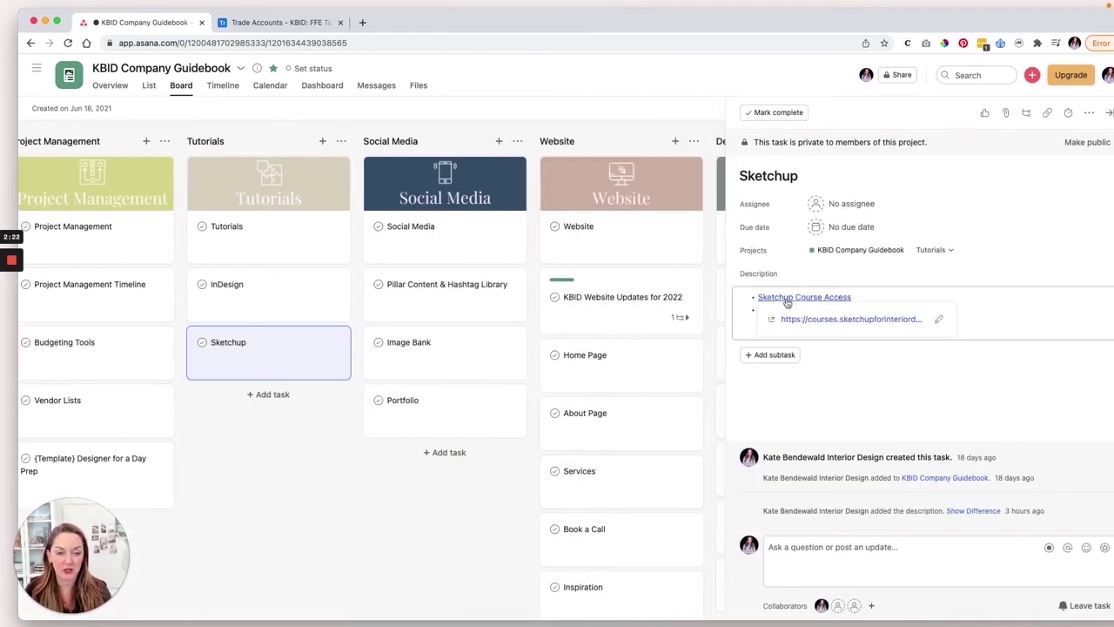
click(380, 562)
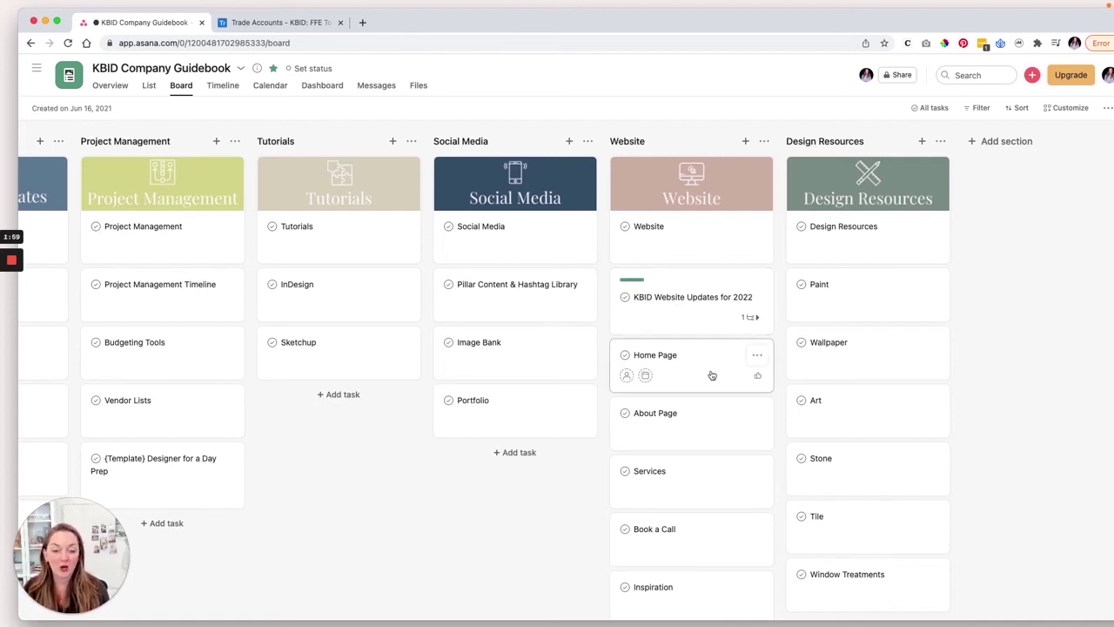
scroll(712, 375, down, 1)
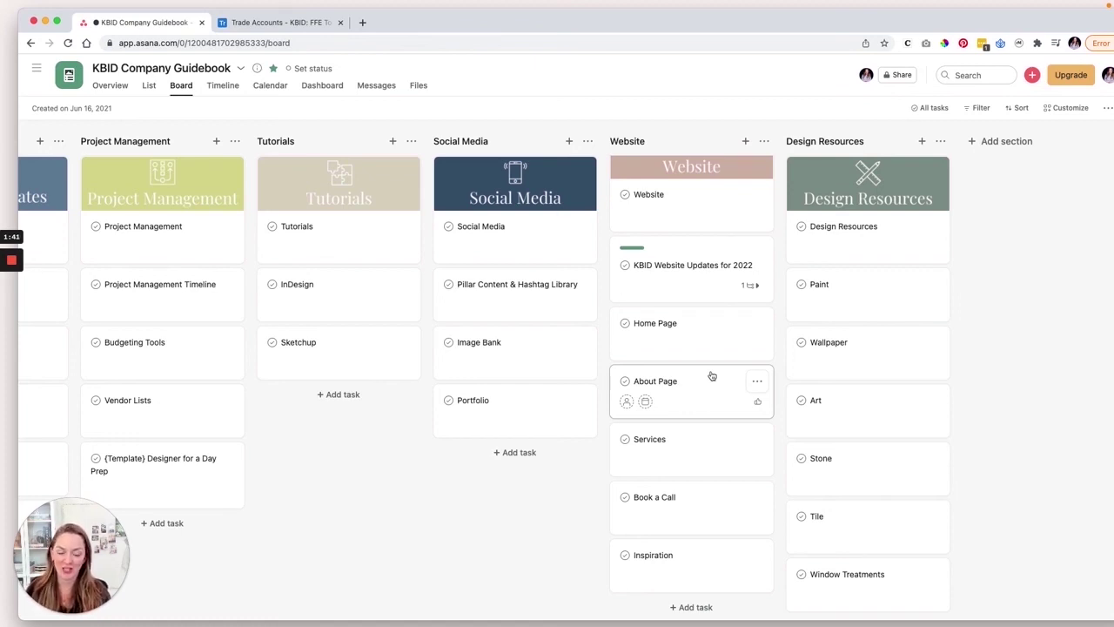
scroll(711, 375, up, 2)
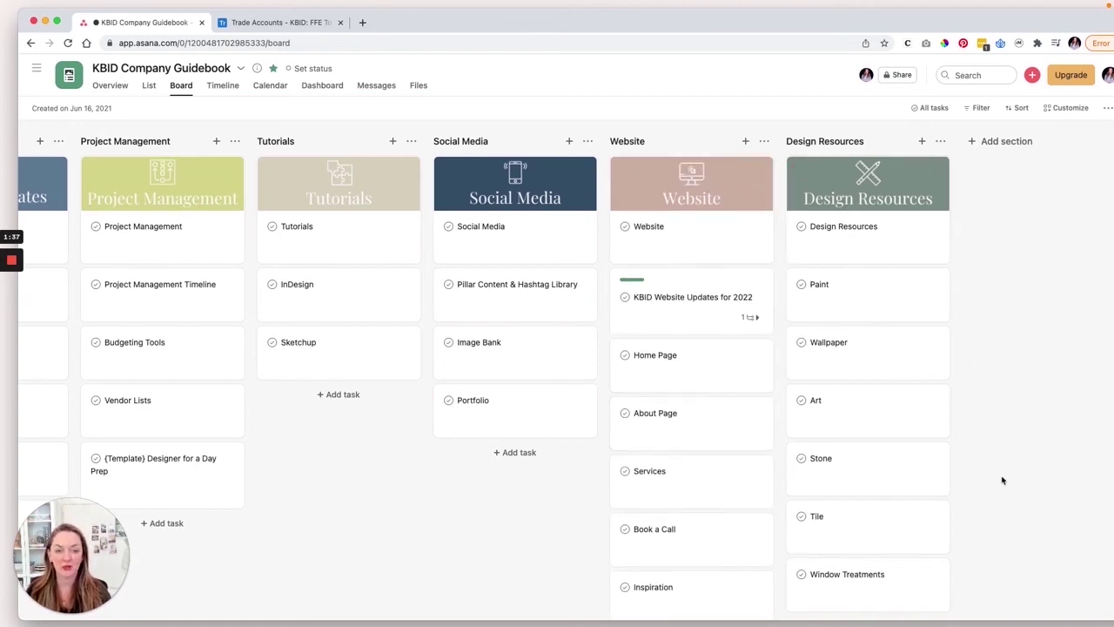
Look through the Paint task's details under Design Resources, then close them
click(917, 298)
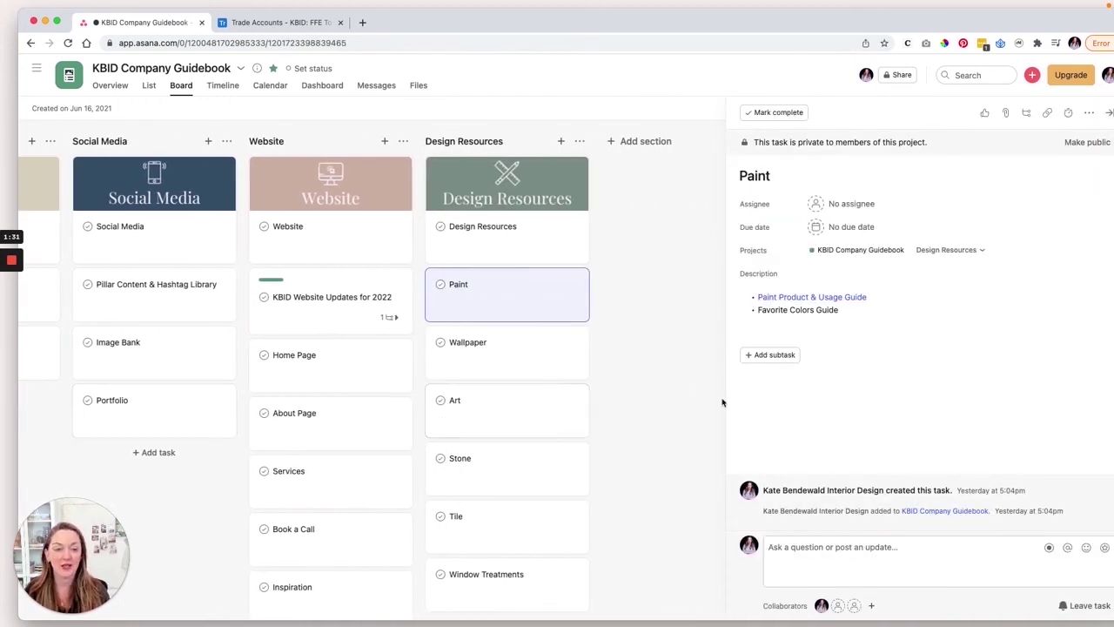
mouse_move(784, 299)
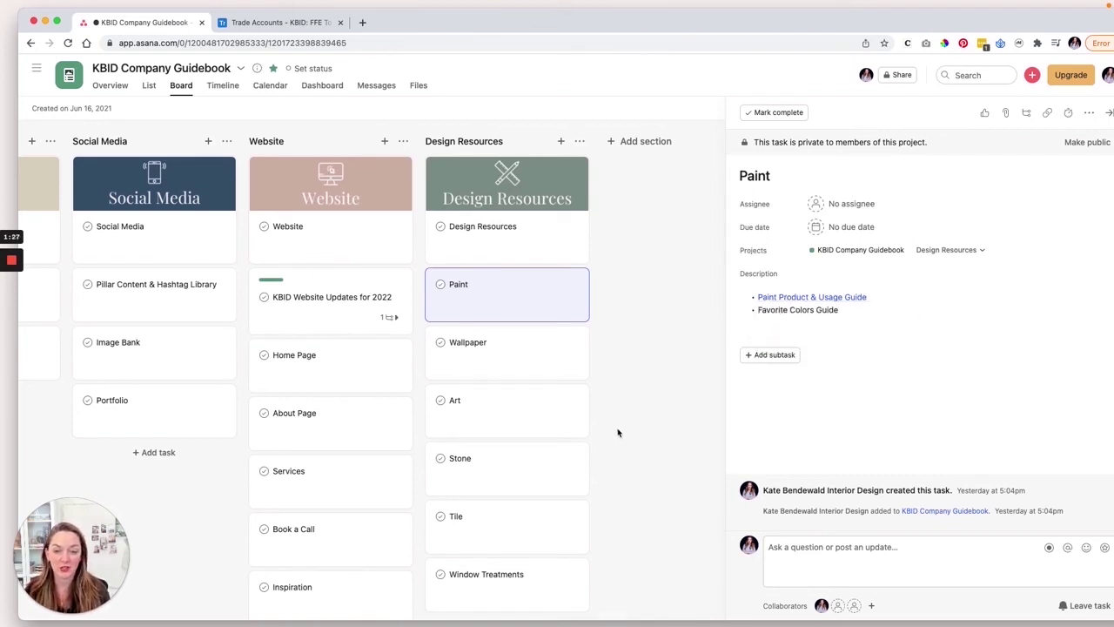
scroll(524, 430, down, 1)
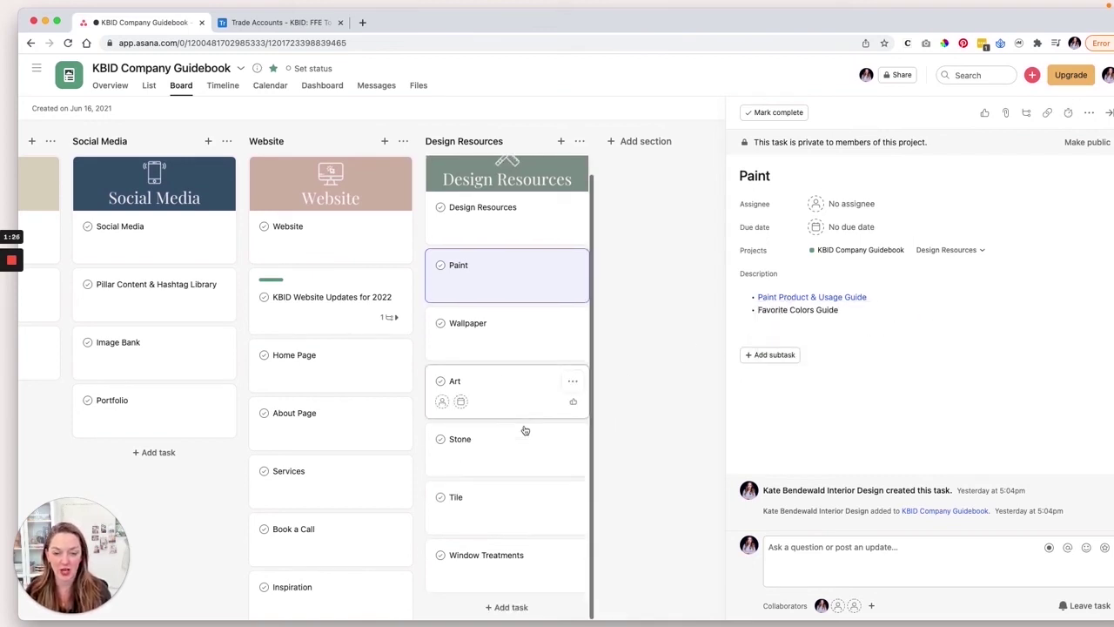
click(1108, 113)
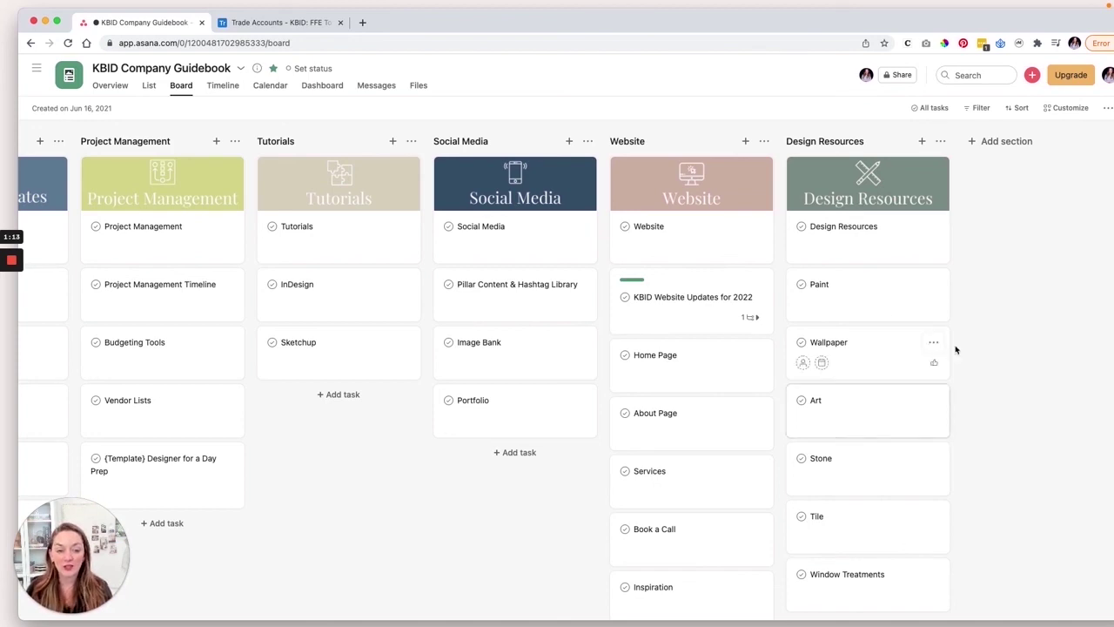
Reopen the Paint task, add one new subtask, and close the details
click(877, 309)
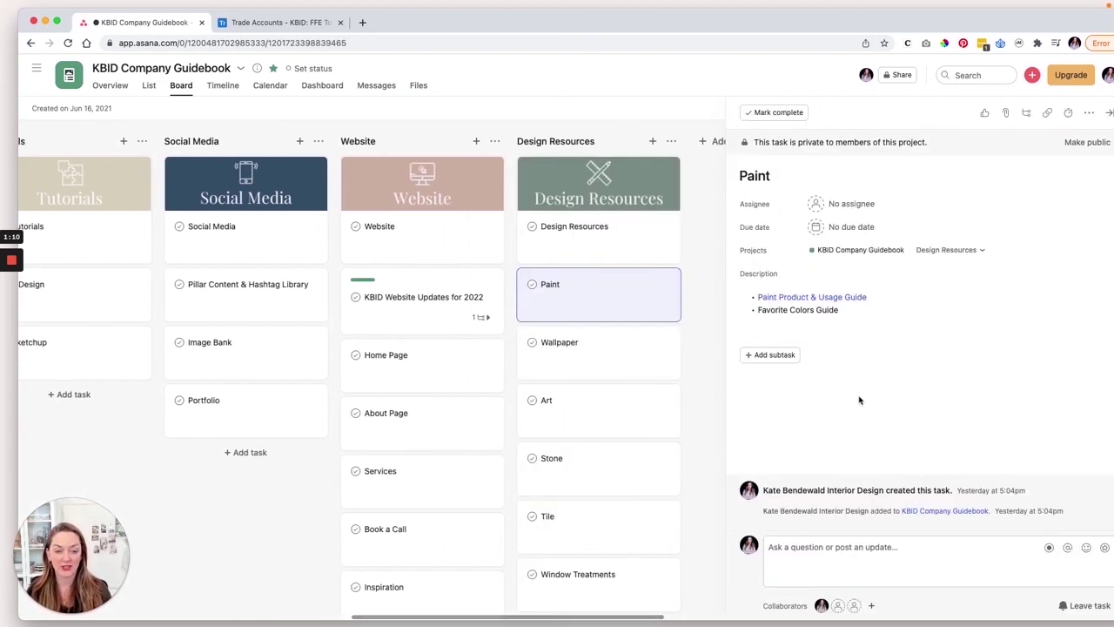
click(769, 355)
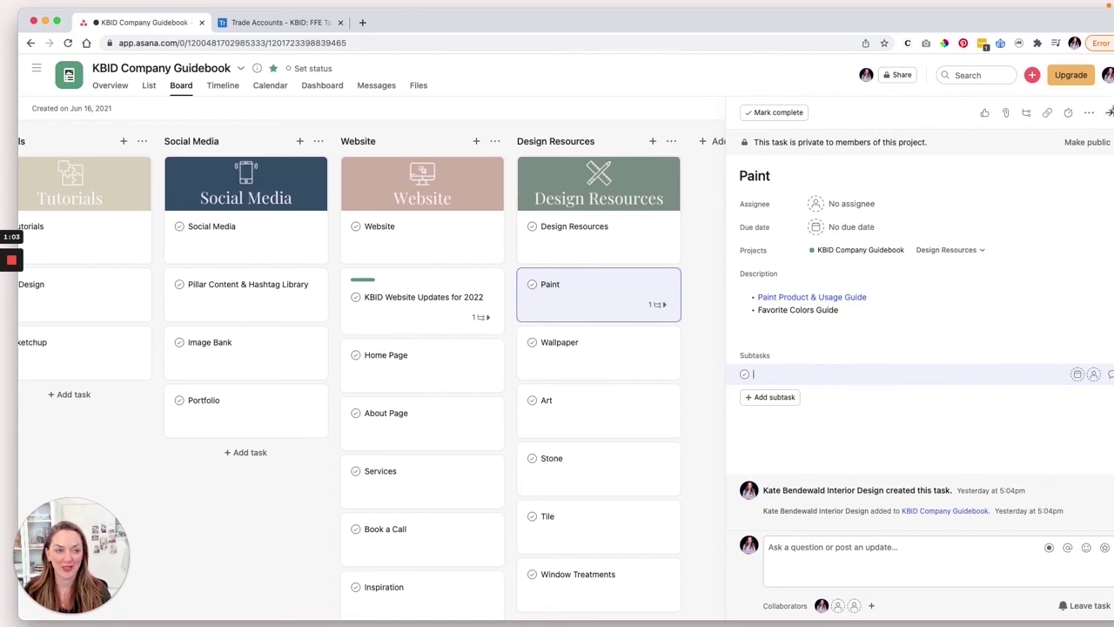
click(1109, 112)
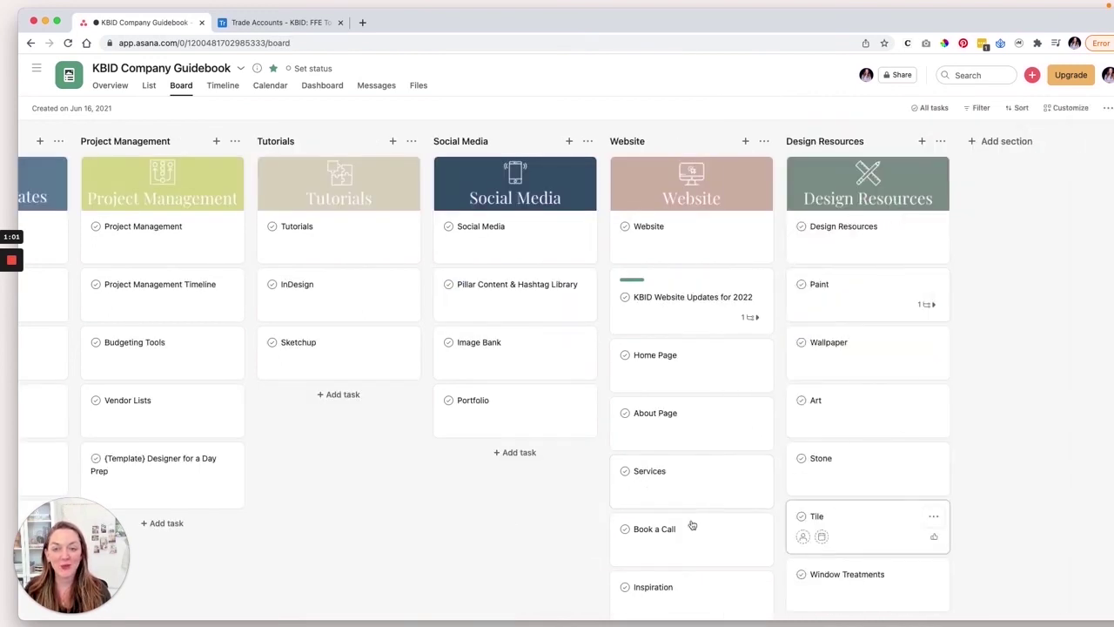
scroll(544, 522, left, 3)
scroll(545, 522, left, 5)
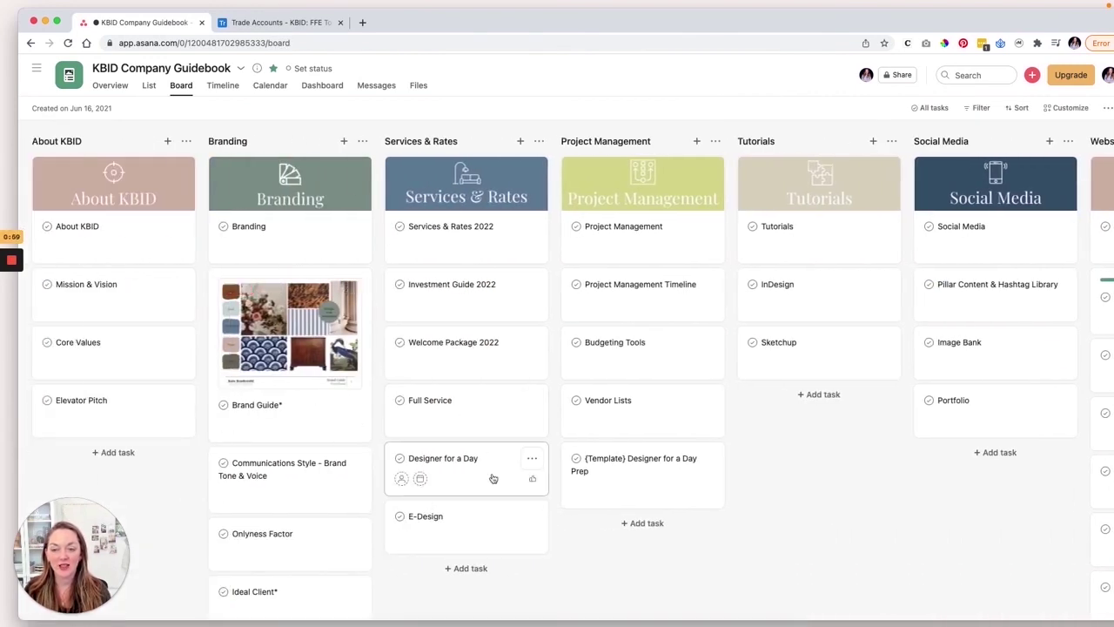